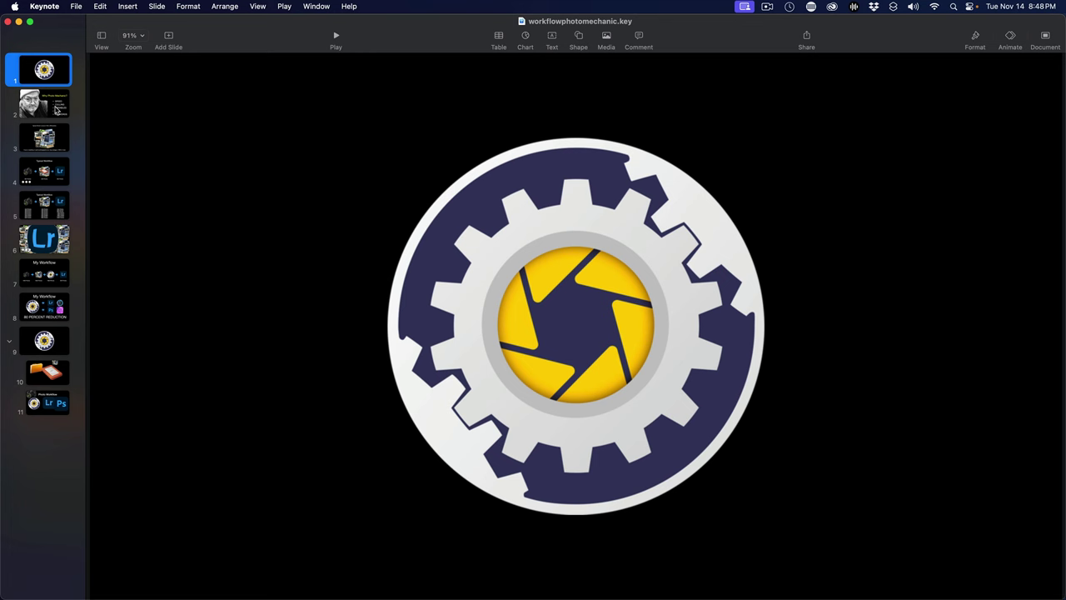
Step: Show slide 2, 'Why Photo Mechanic?', with its portrait and five bullets
click(57, 110)
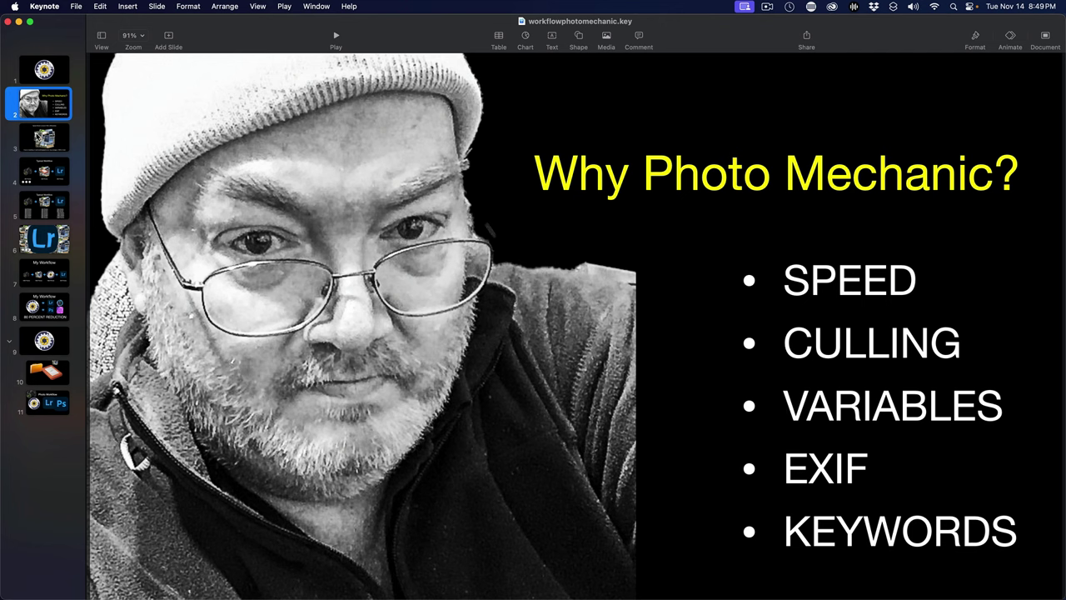
Step: Show slide 3, 'Typical Shoot is around 100 to 200 photos', with its collage
click(37, 135)
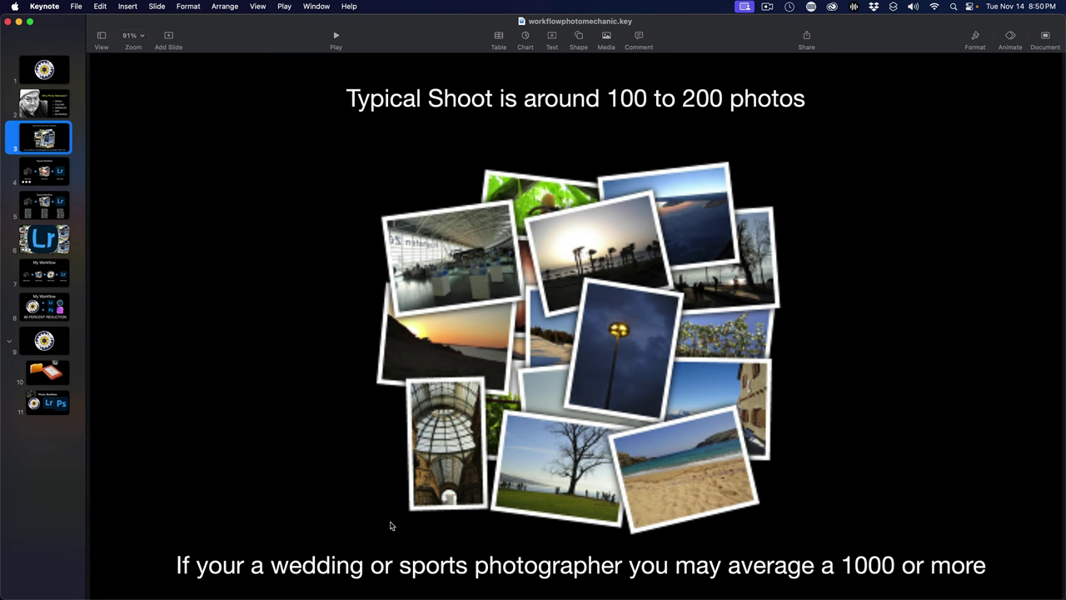
Step: Advance to slide 4, 'Typical Workflow', tracing 300 photos from camera to drive to Lightroom
key(Down)
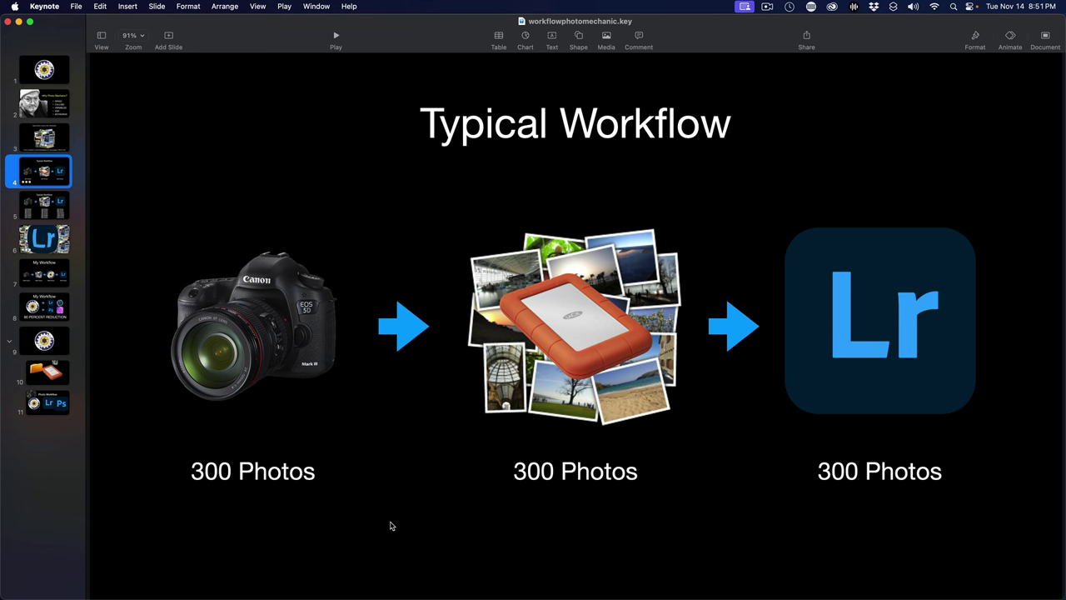
Step: Advance to slide 5, where Lightroom's count grows from 300 to 2300 photos
key(Down)
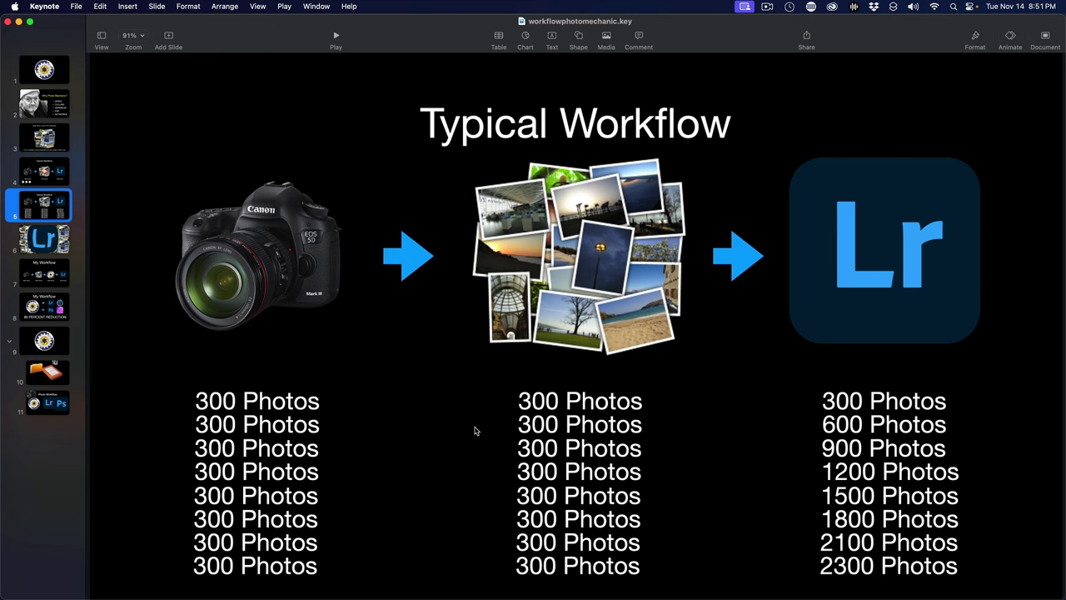
Step: Advance to slide 6, the large Lightroom logo ringed by photo prints
key(Down)
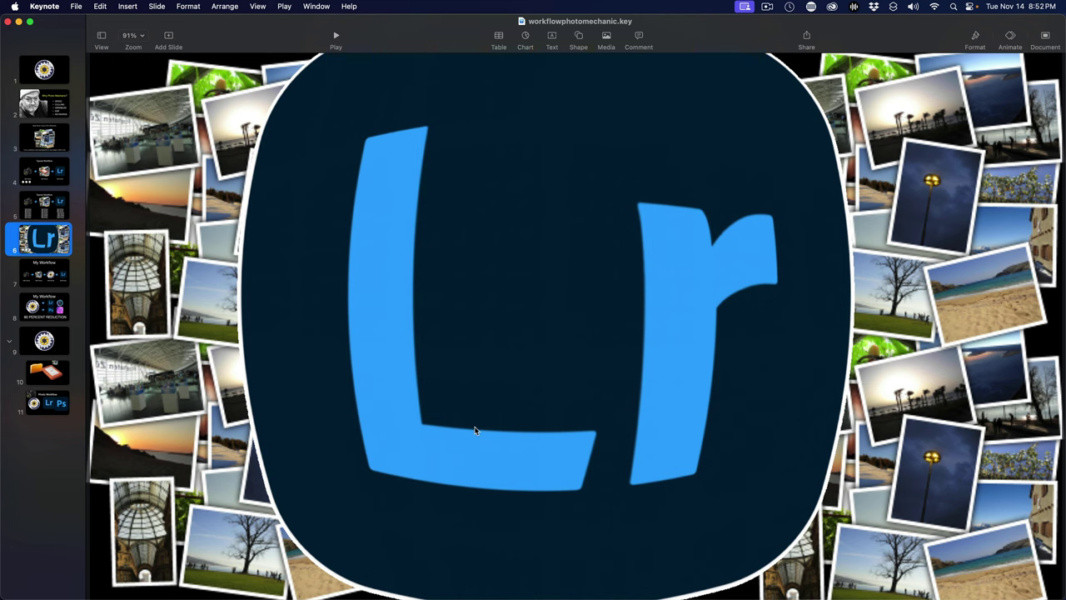
Step: Advance to slide 7, 'My Workflow', with 1000 photos narrowing to 200 in Lightroom
key(Down)
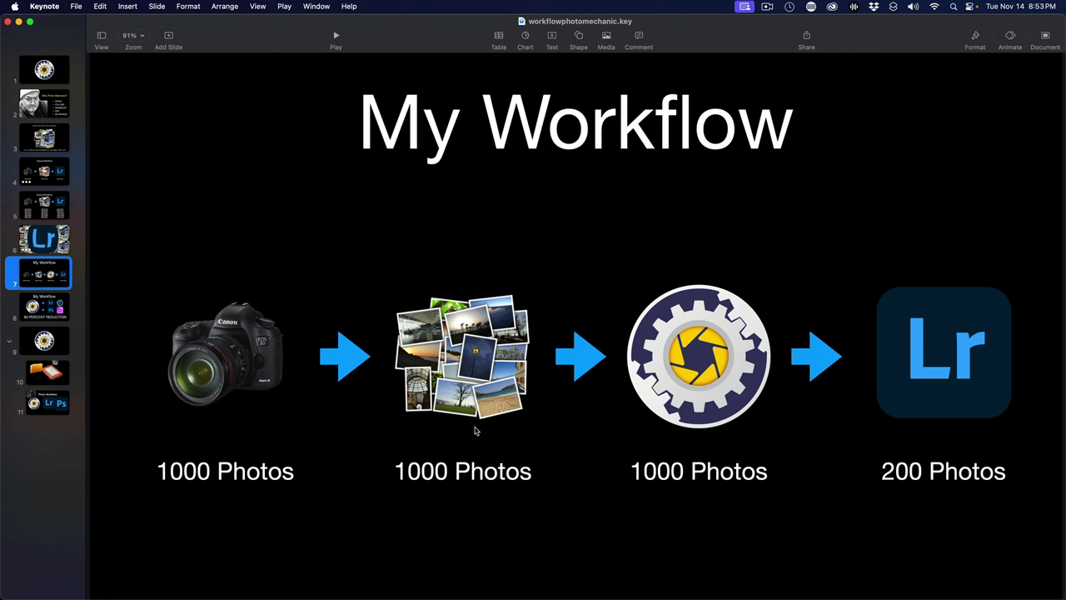
Step: Step through slides 8 and 9 to the gear logo, then switch to Photo Mechanic 6 from the Dock
key(Down)
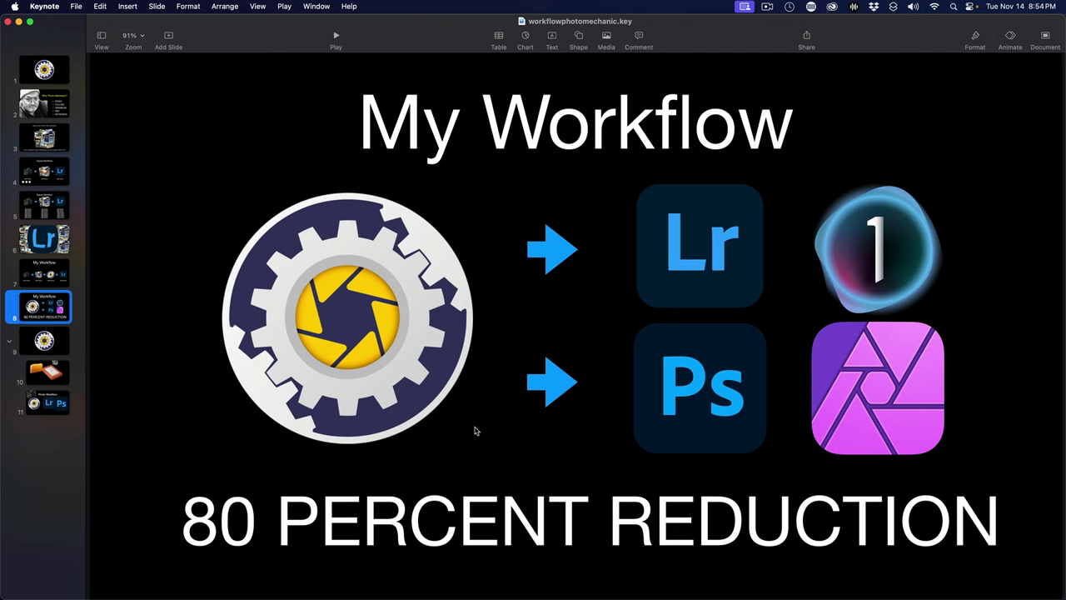
key(Down)
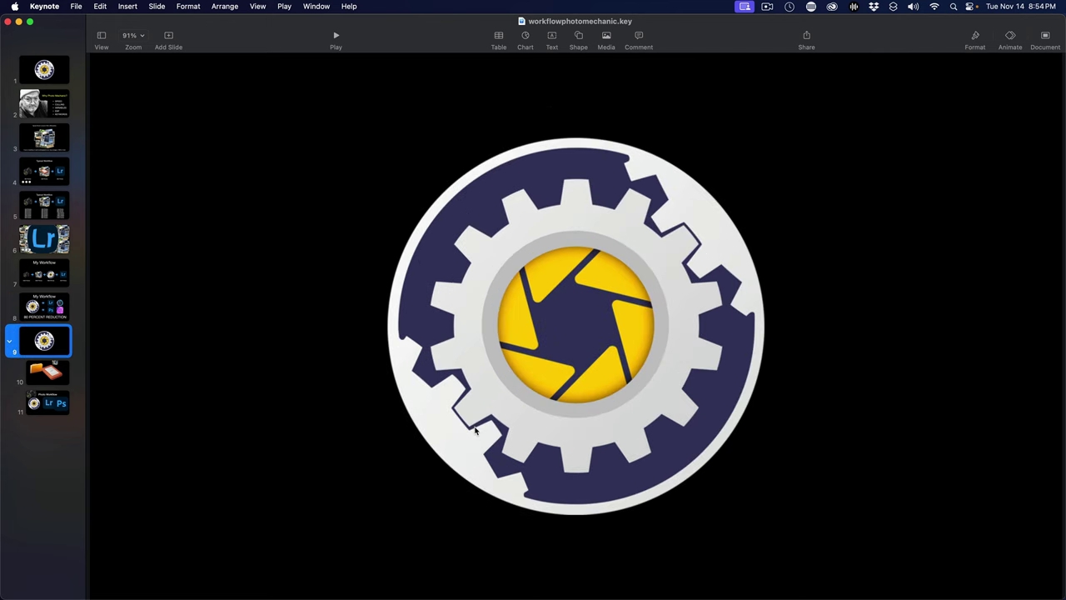
mouse_move(533, 583)
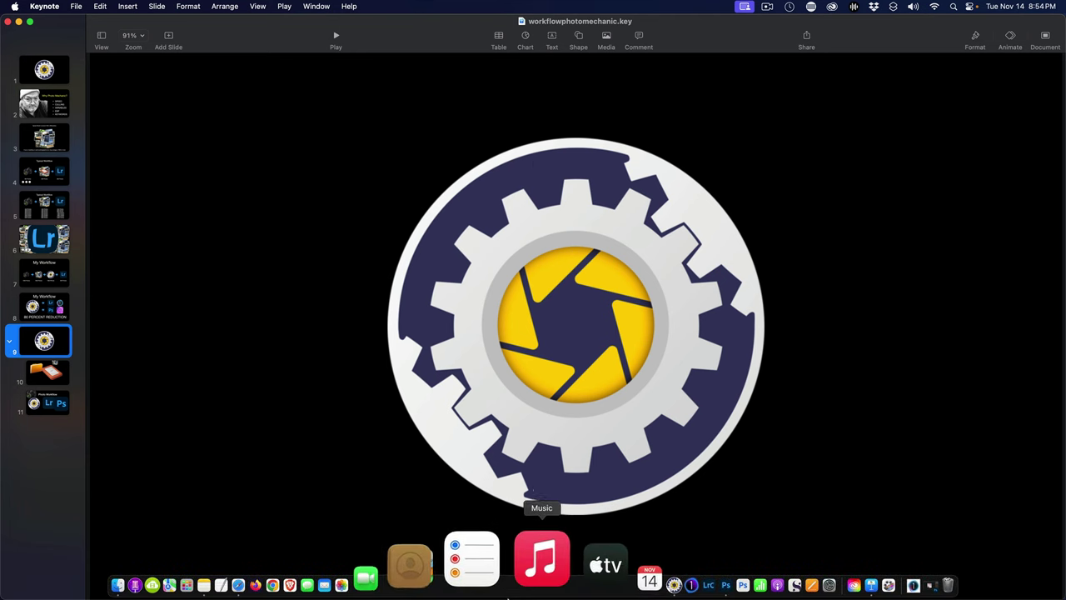
click(569, 578)
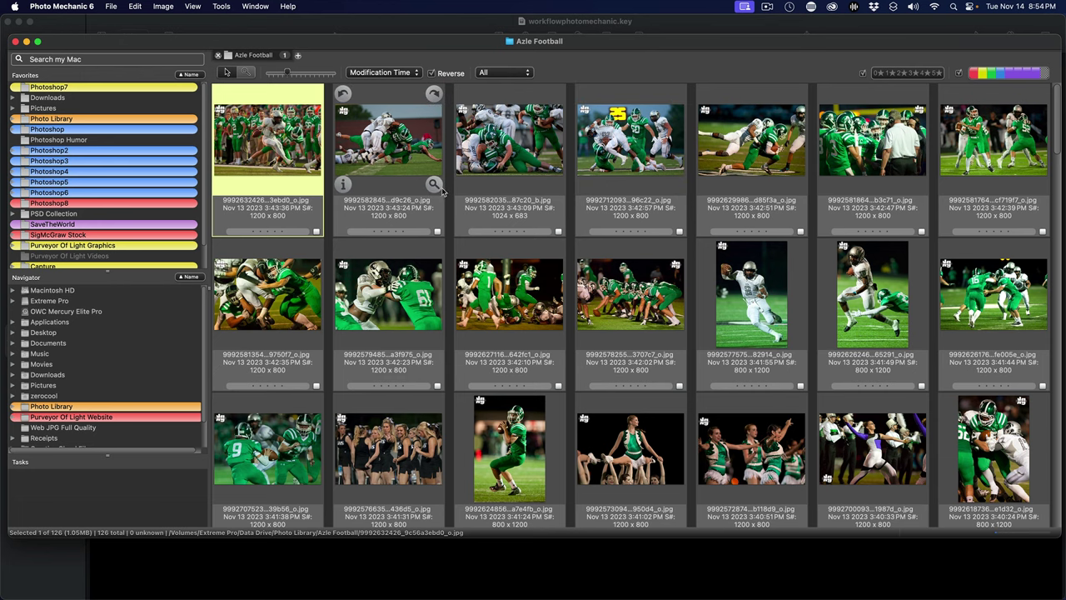
scroll(434, 167, down, 15)
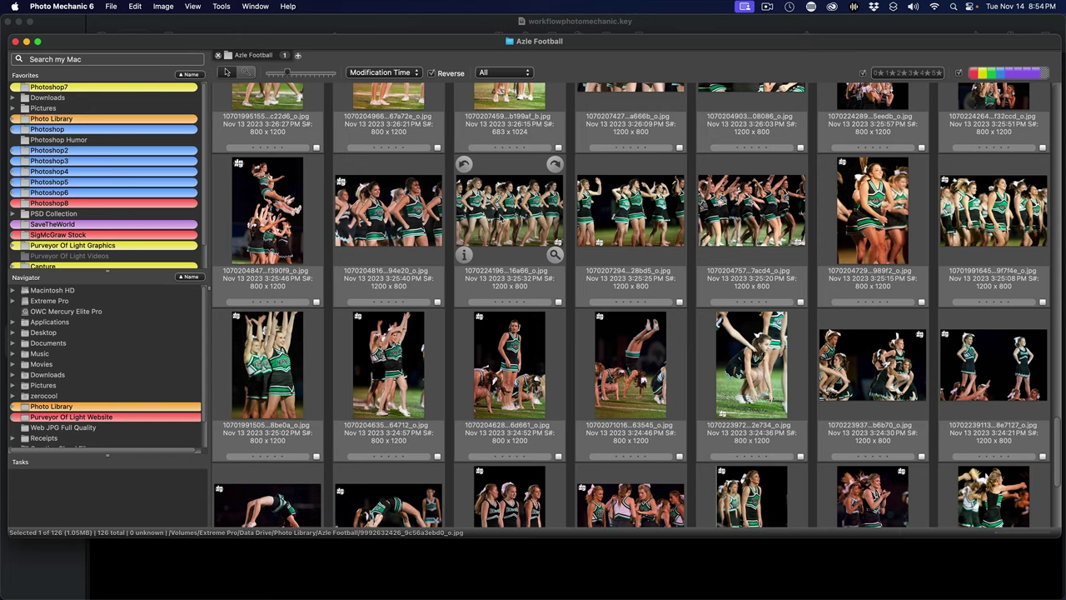
scroll(500, 217, down, 5)
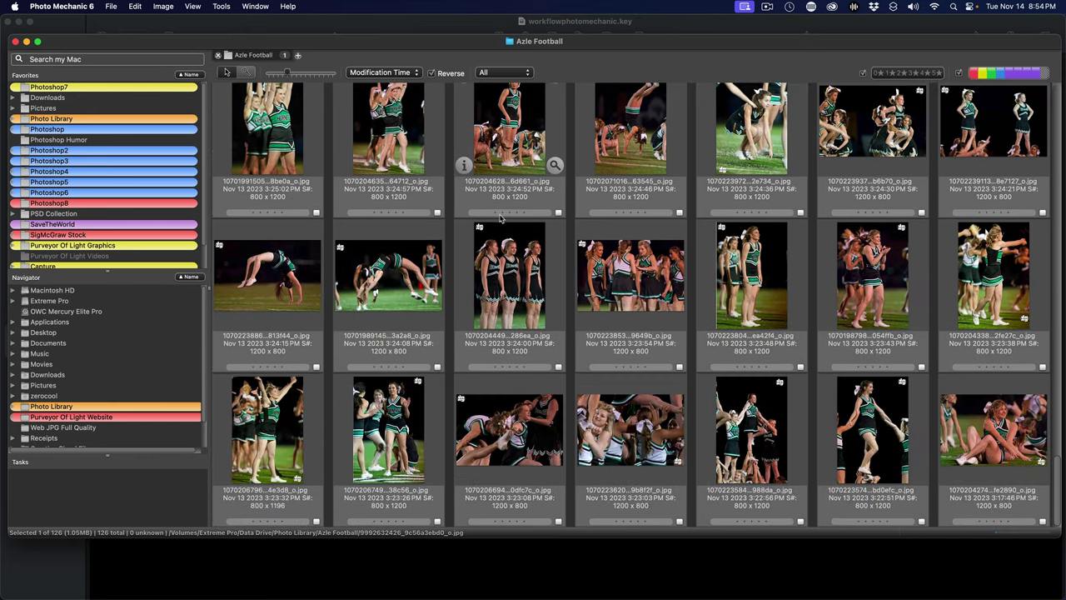
scroll(500, 218, up, 20)
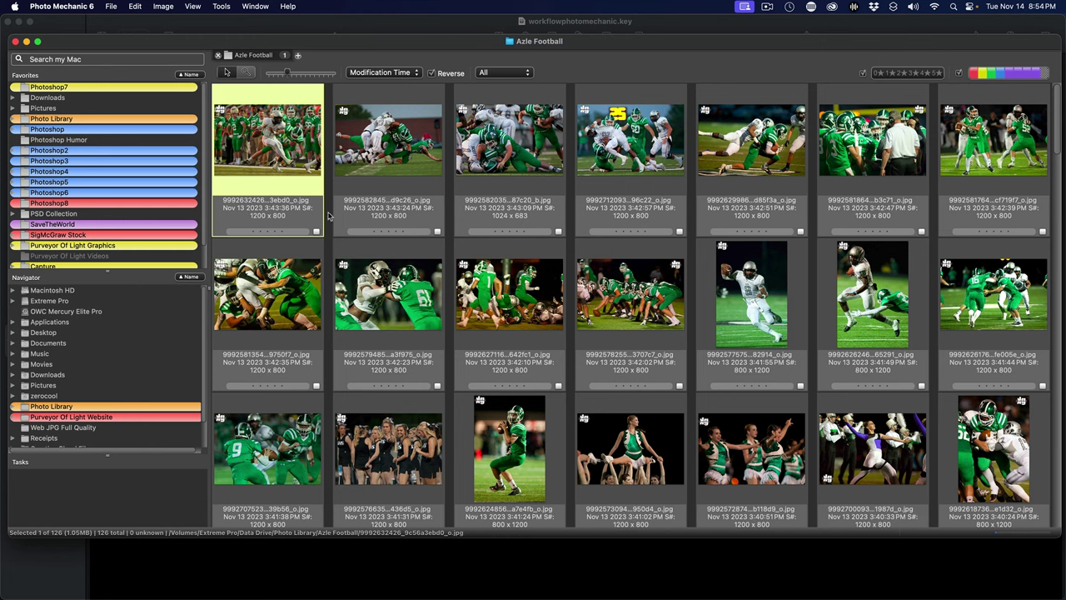
mouse_move(293, 130)
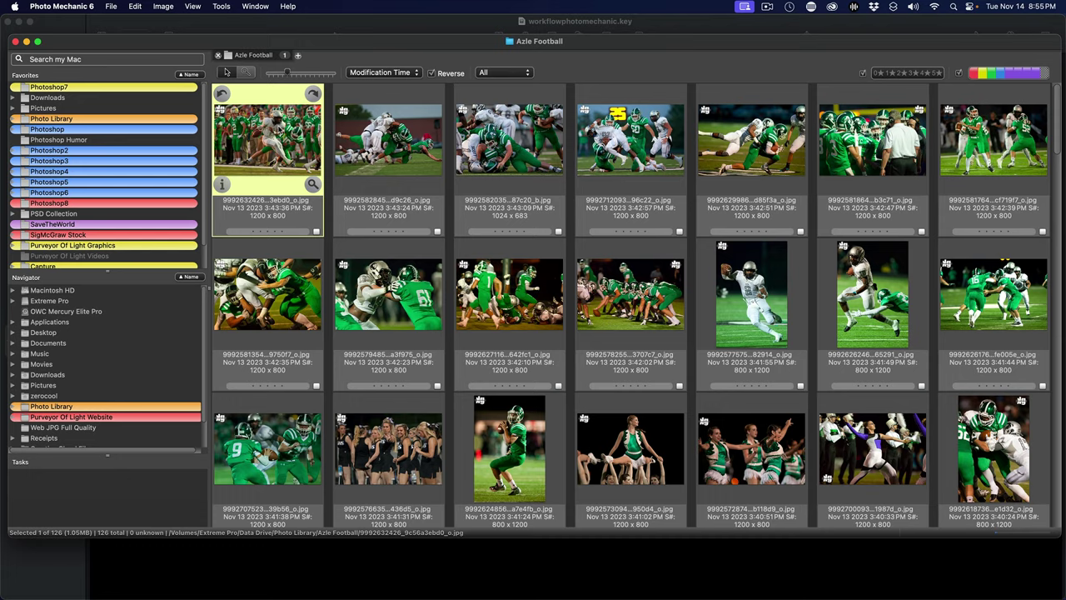
Step: Preview the football photos full size, page forward six images, then close the preview
key(Return)
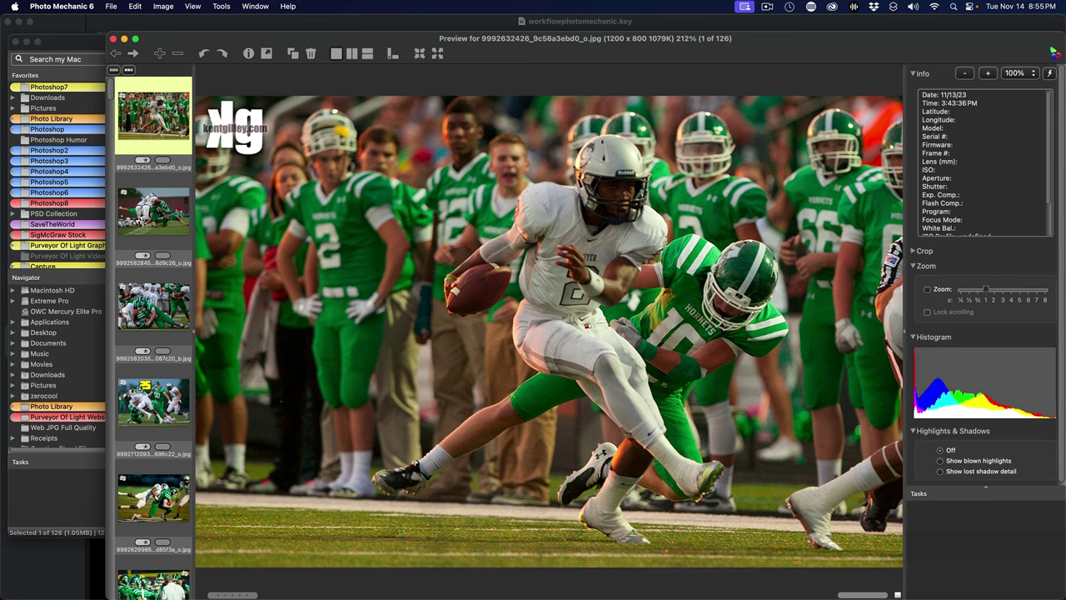
key(Right)
key(Right)
key(Right)
key(Right)
key(Right)
key(Right)
key(Right)
key(Right)
key(Right)
key(Right)
key(Right)
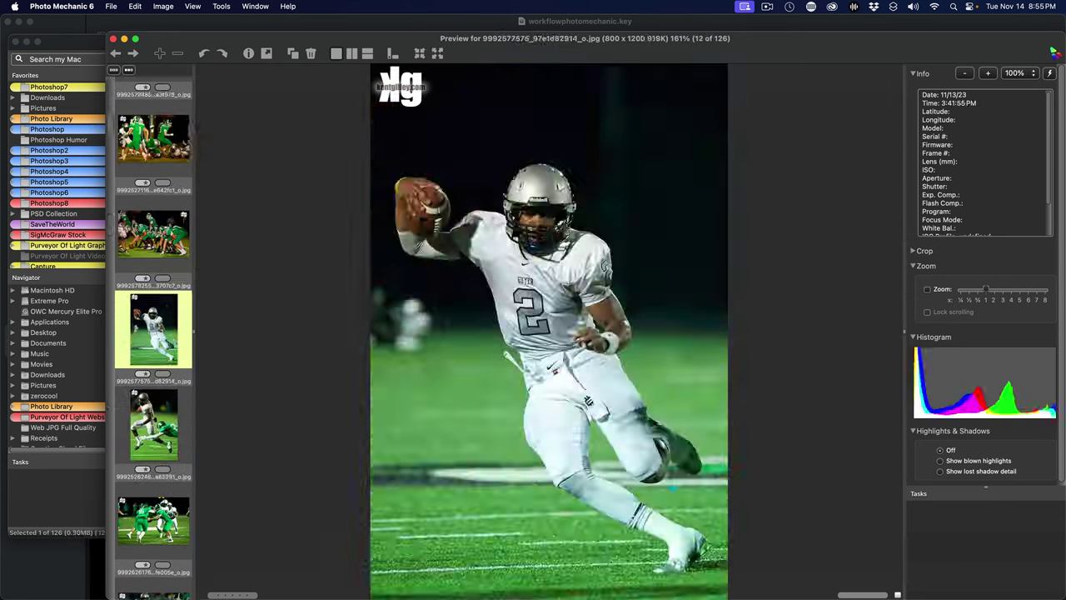
key(Right)
key(Right)
key(Right)
key(Right)
key(Right)
key(Right)
key(Right)
key(Right)
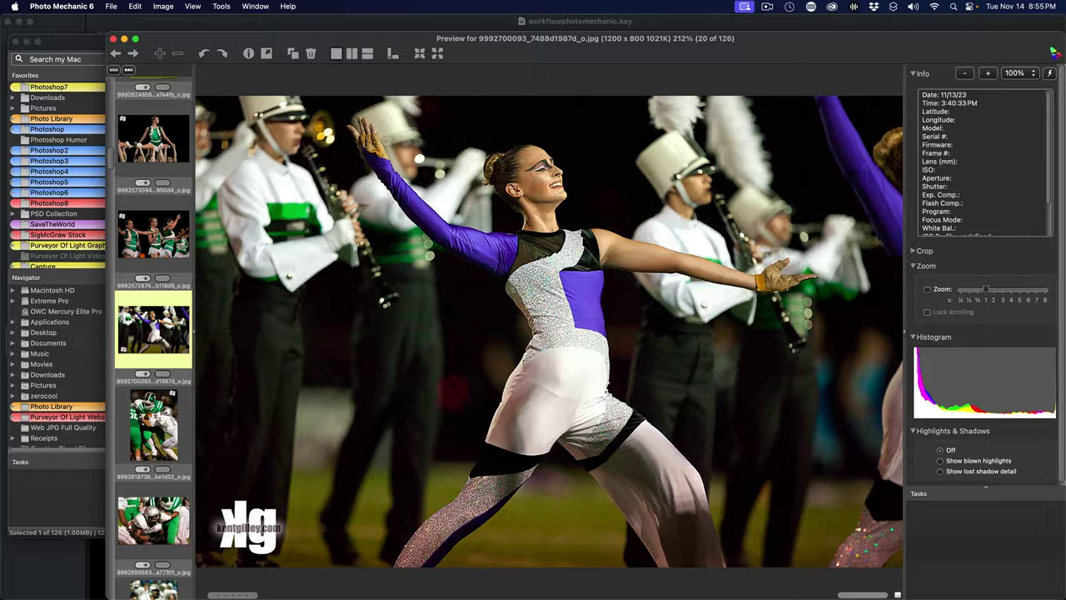
key(Right)
key(Right)
key(Right)
key(Right)
key(Right)
key(Right)
key(Right)
key(Right)
key(Right)
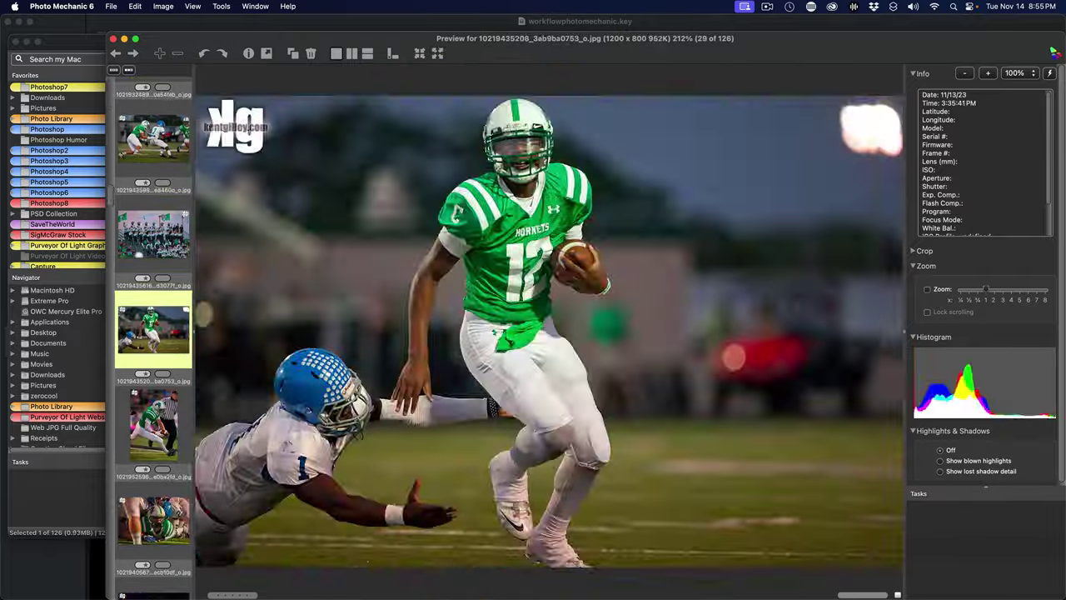
key(Right)
key(Right)
key(Right)
key(Right)
key(Right)
key(Right)
key(Right)
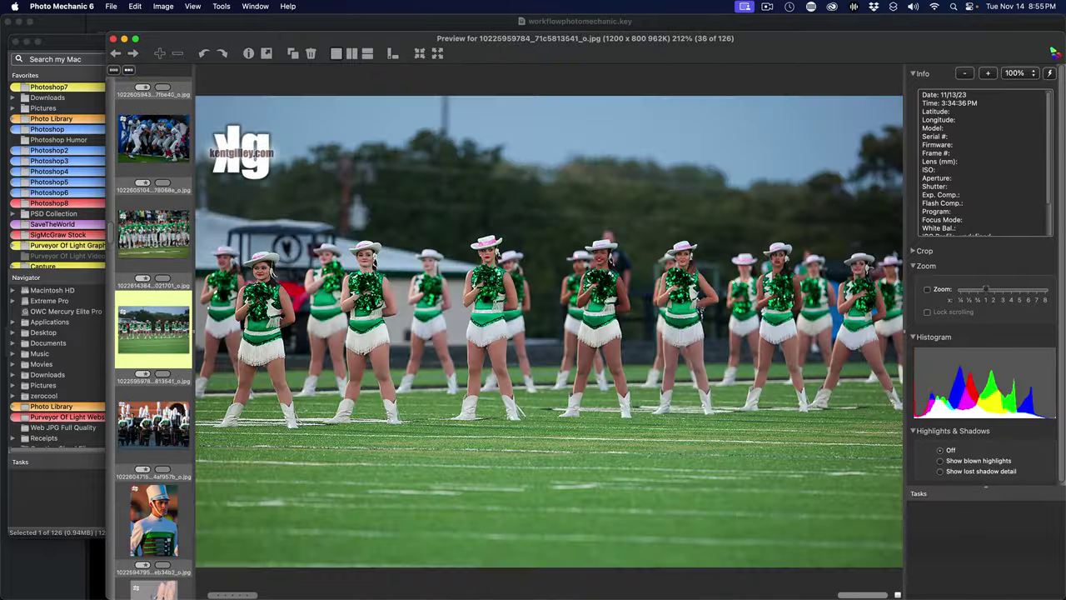
key(Right)
key(Right)
key(Right)
key(Right)
key(Right)
key(Right)
key(Right)
key(Right)
key(Right)
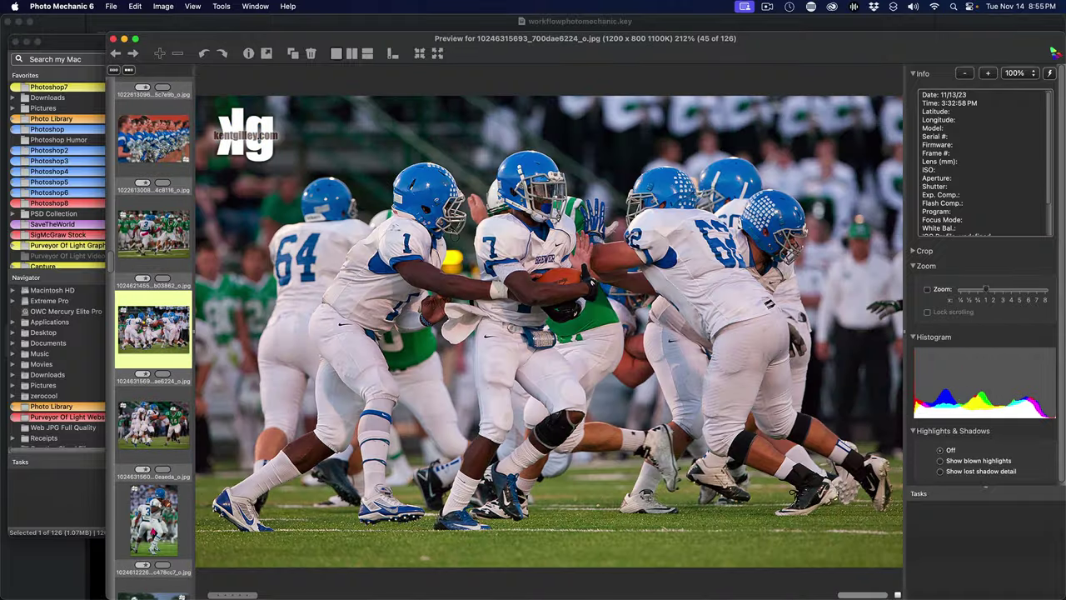
key(Right)
key(Right)
key(Right)
key(Right)
key(Right)
key(Right)
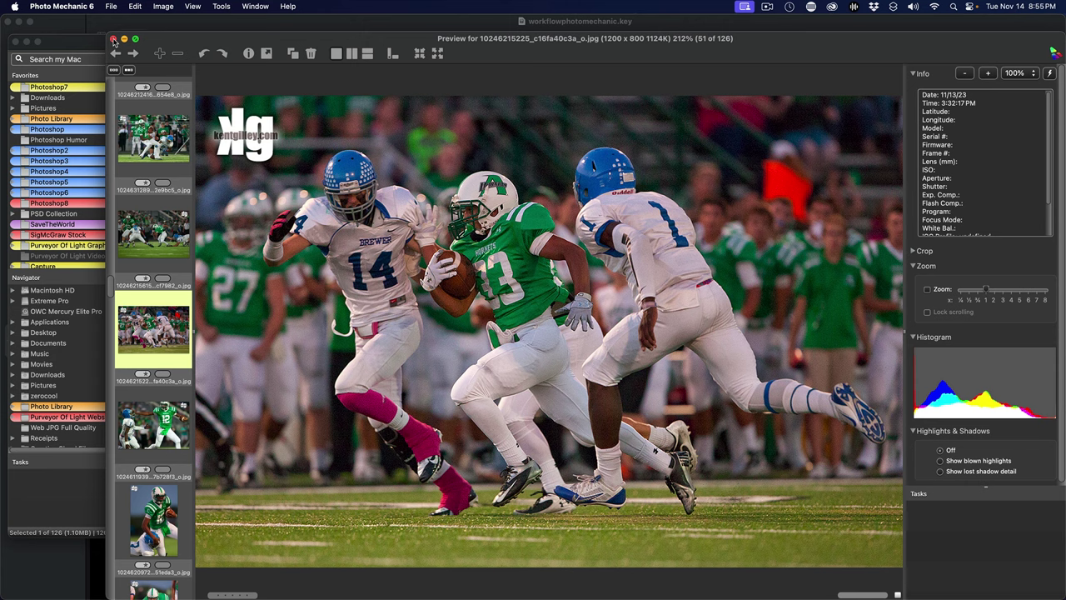
click(114, 40)
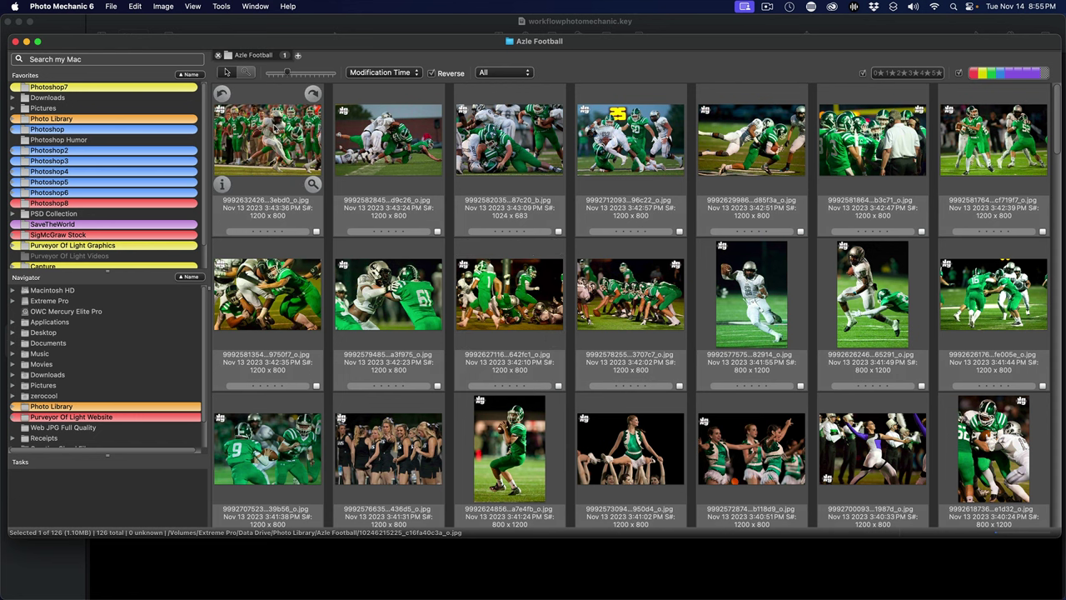
Step: Open the first Azle Football photo in a large preview and give it the Yellow colour class
click(283, 146)
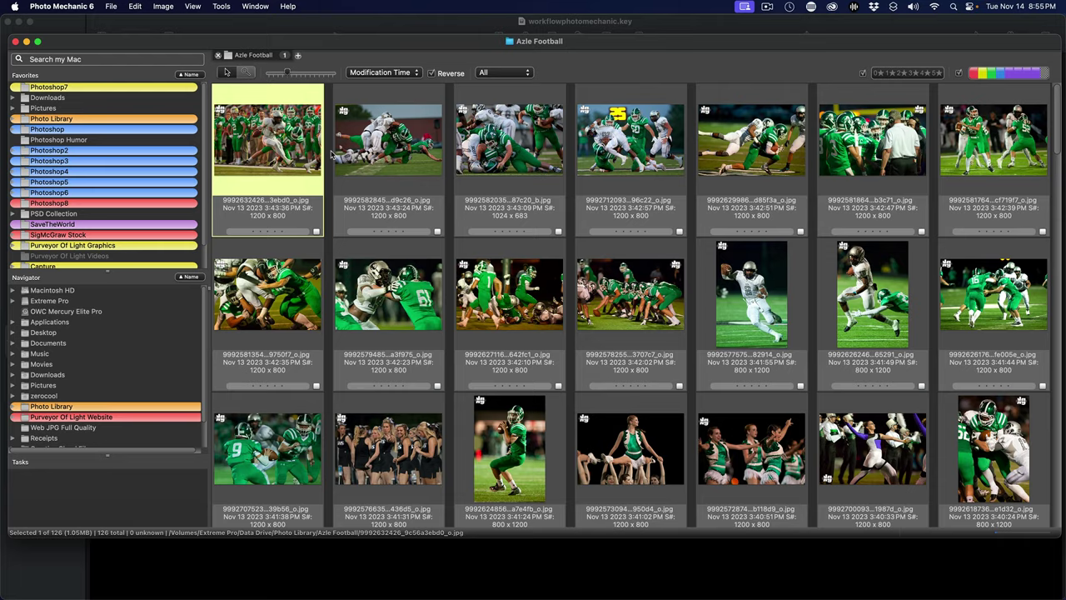
key(Return)
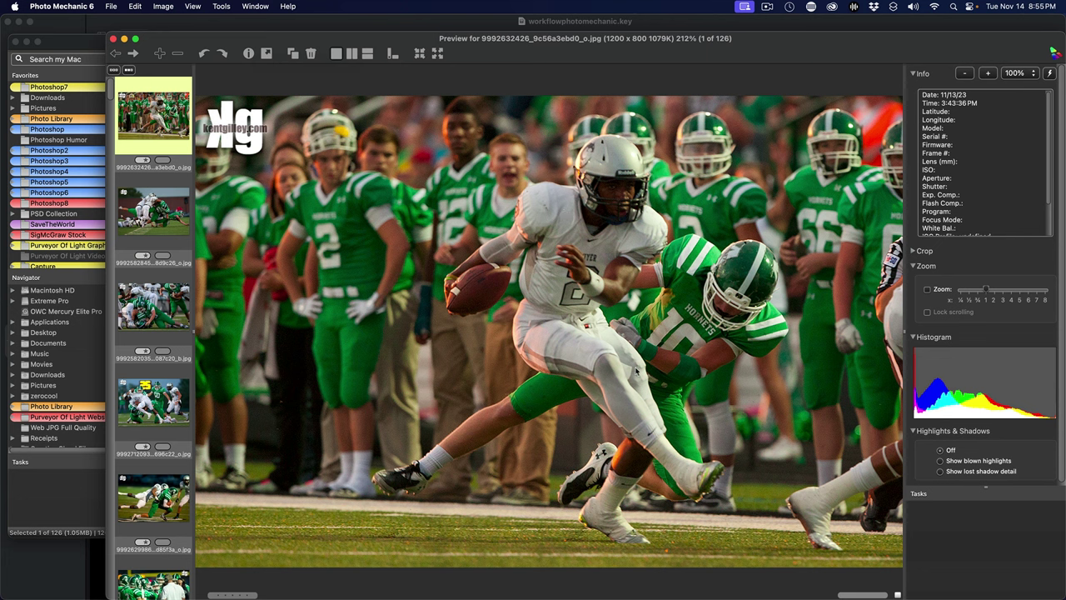
right_click(867, 590)
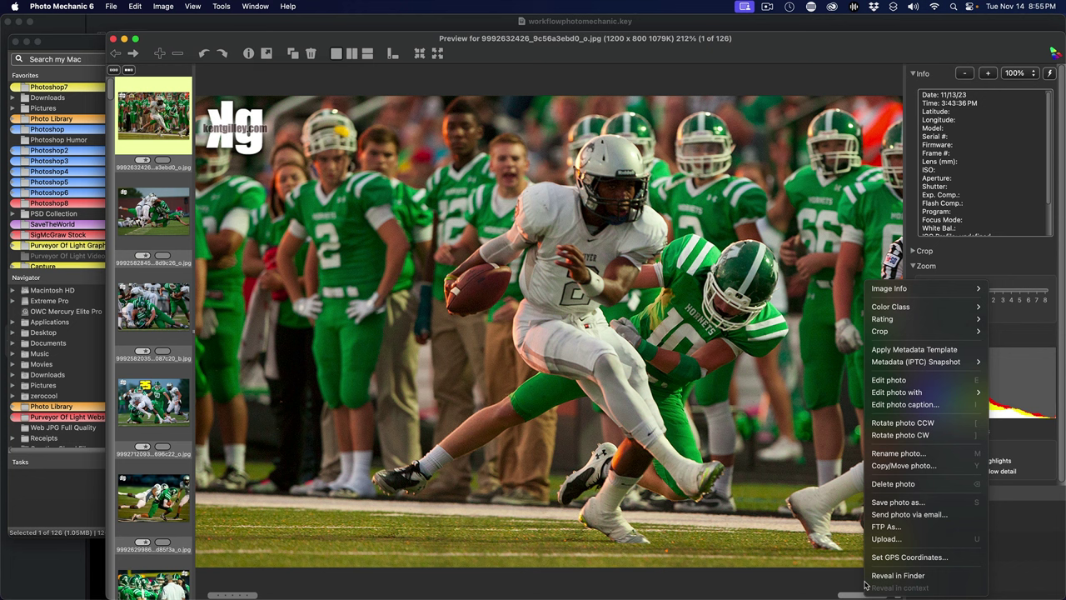
click(855, 594)
click(855, 594)
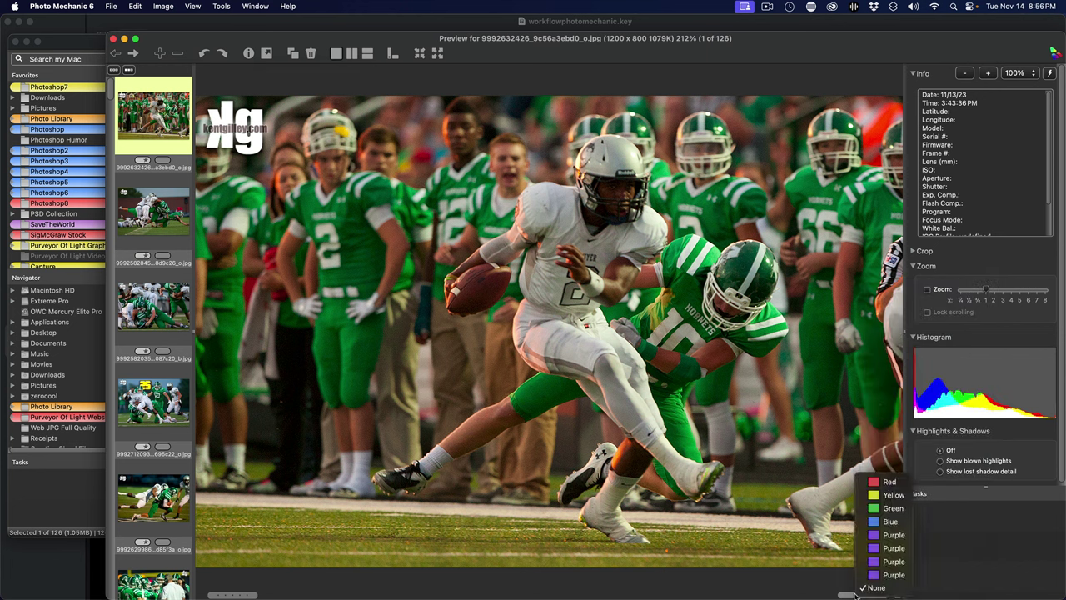
click(891, 495)
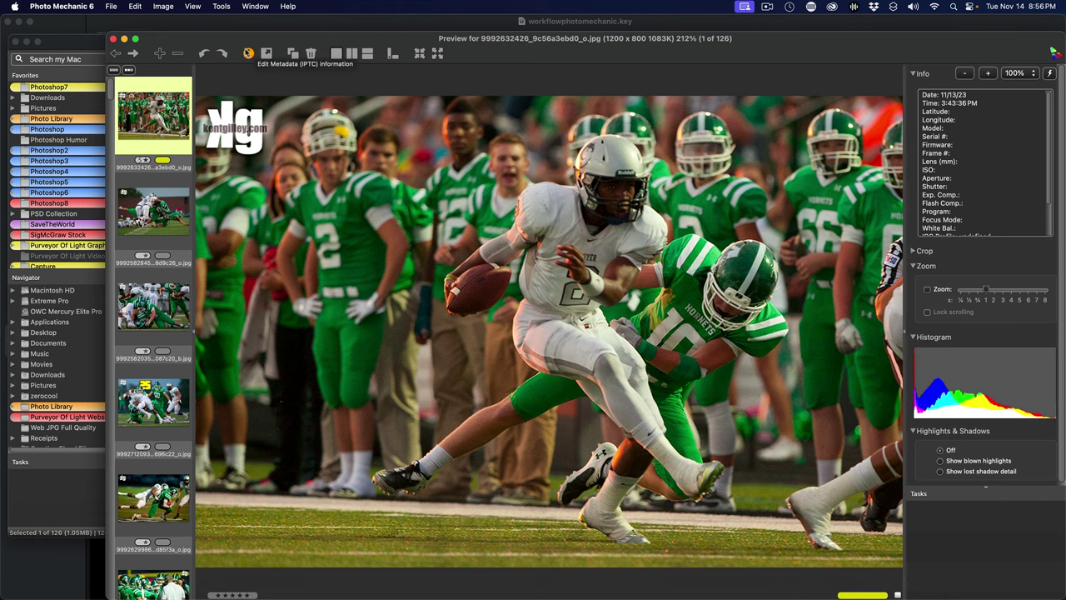
Step: Open the first photo's IPTC Info dialog, move it right, and apply the saved metadata template
click(249, 54)
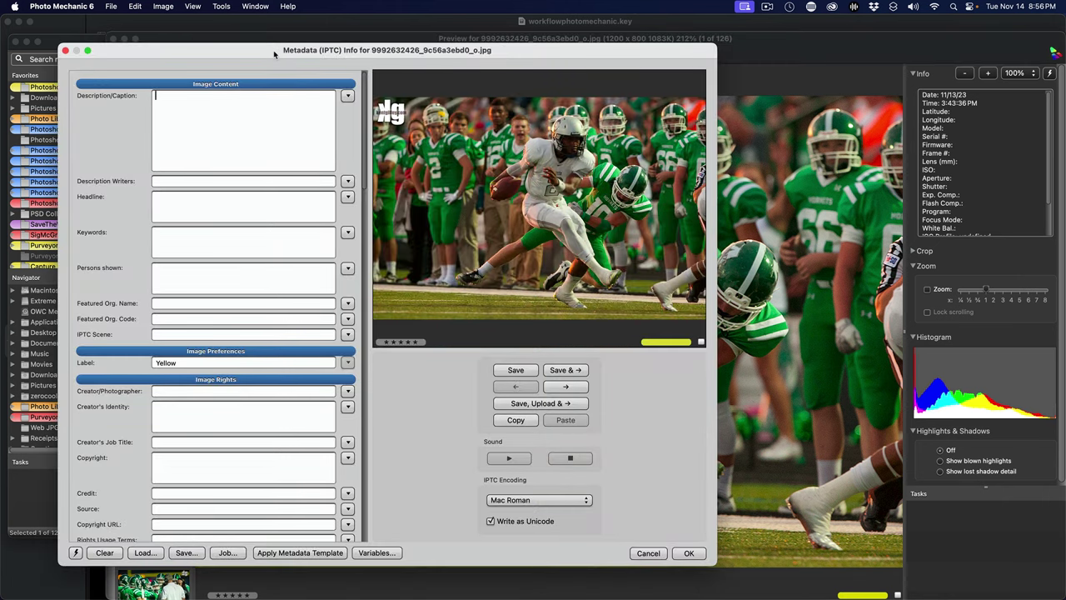
drag(273, 50, 470, 39)
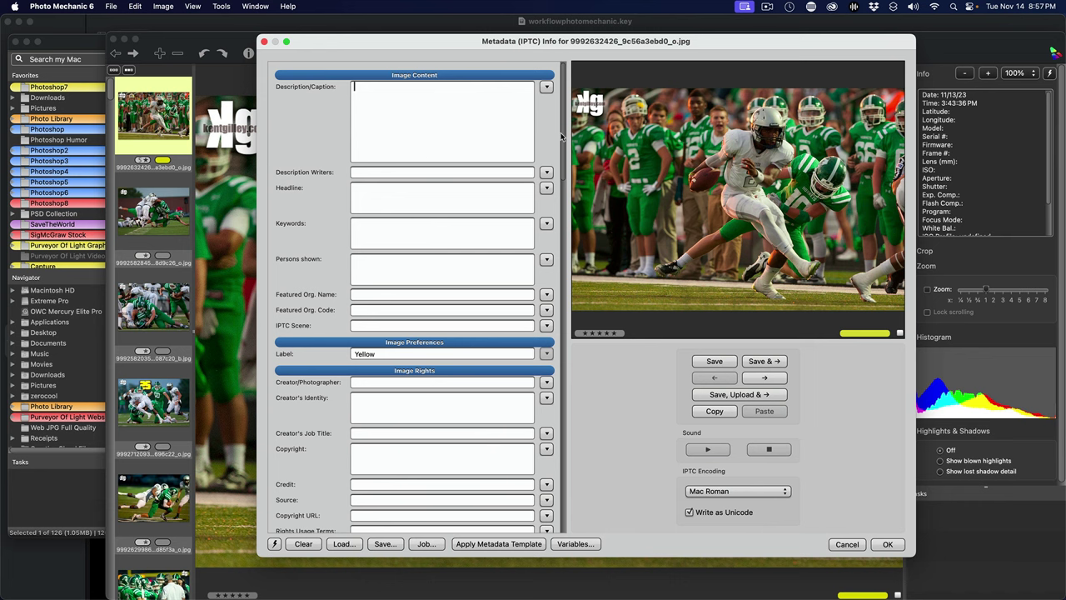
drag(559, 139, 588, 45)
click(497, 544)
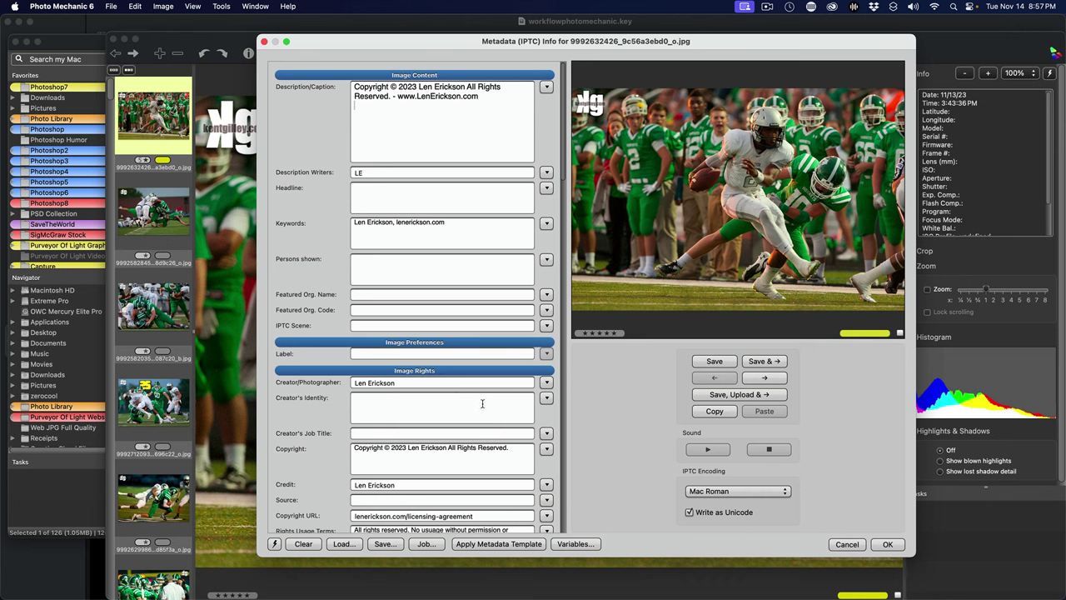
drag(567, 109, 556, 190)
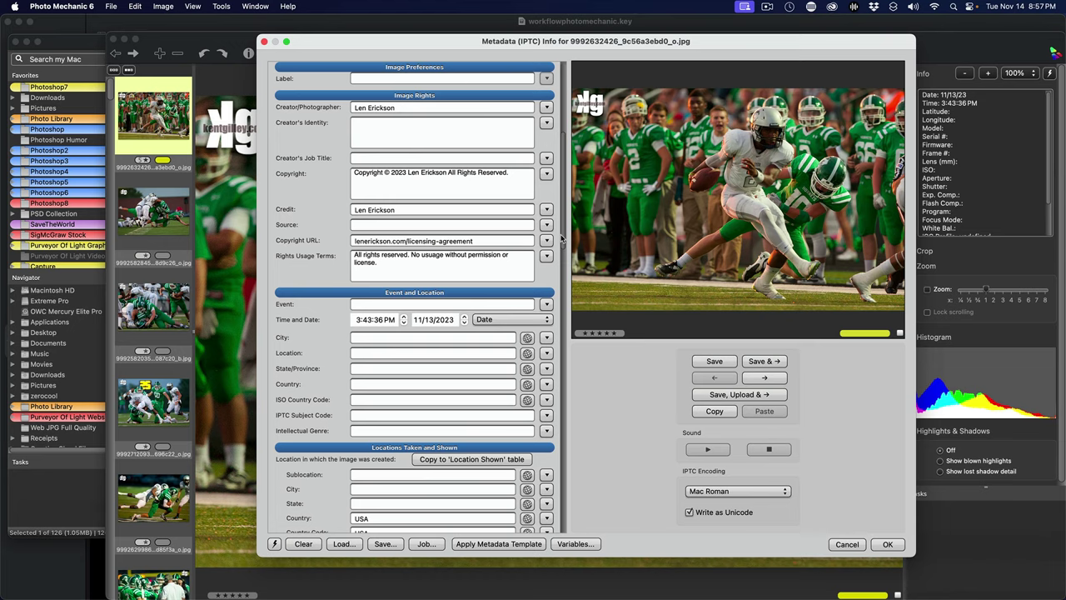
drag(562, 239, 562, 144)
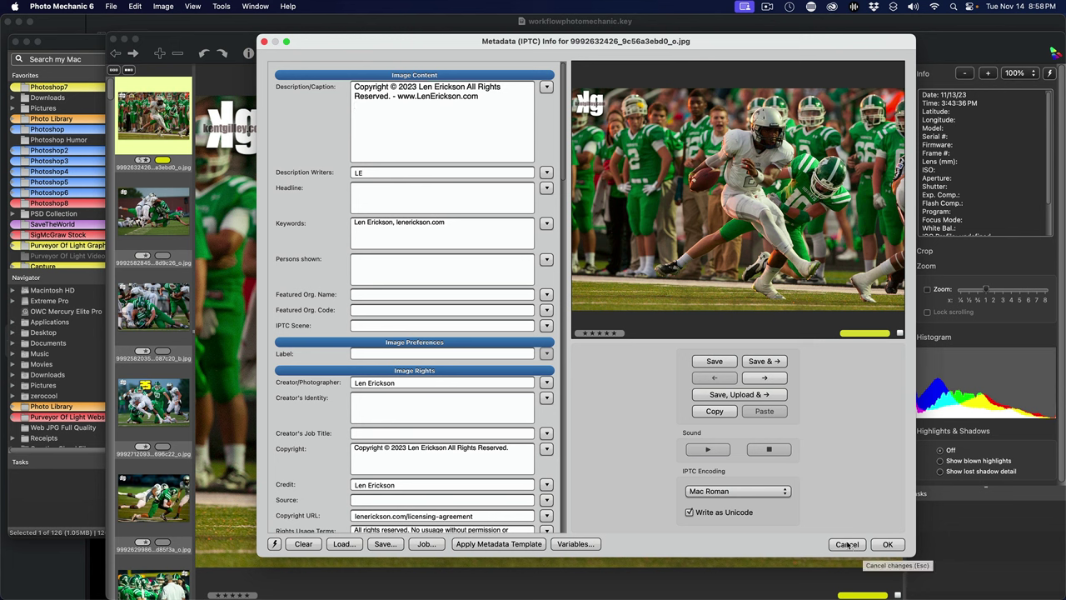
Step: Close the metadata editor, answering No to saving the changes
click(847, 544)
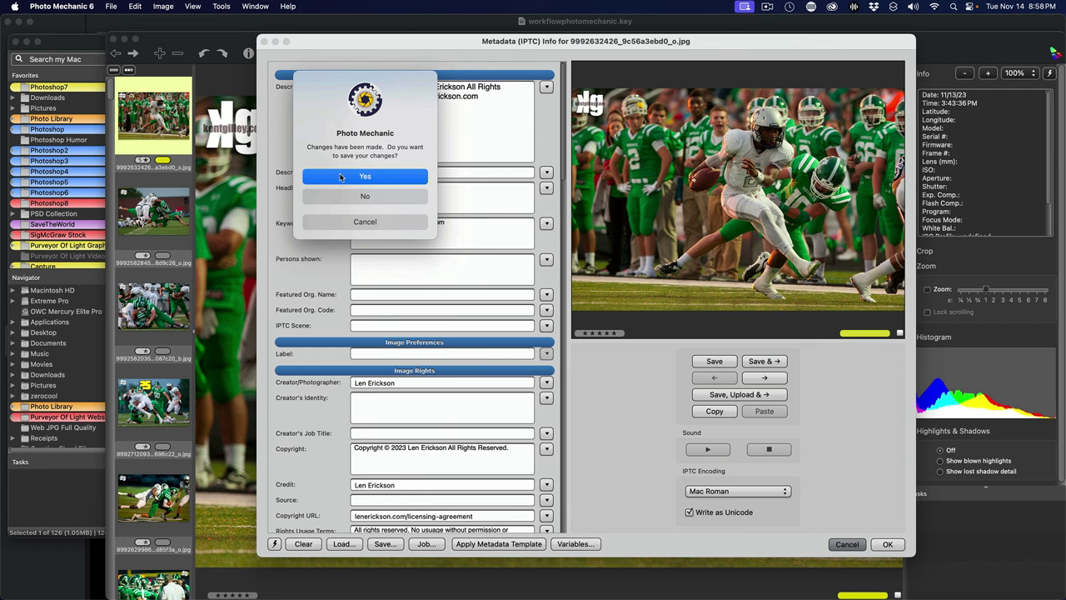
click(356, 195)
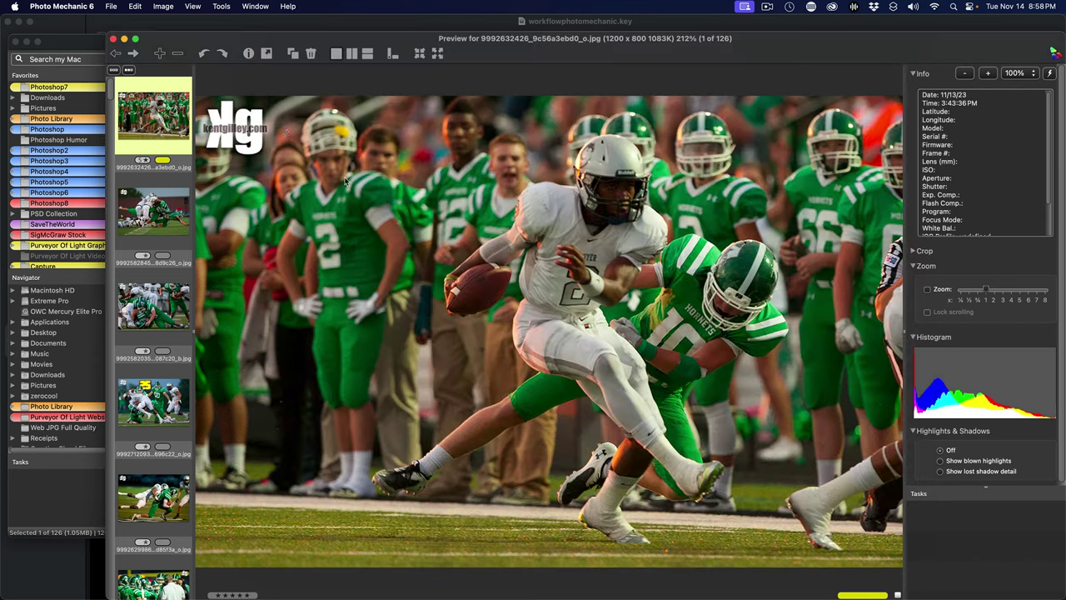
click(196, 6)
mouse_move(167, 6)
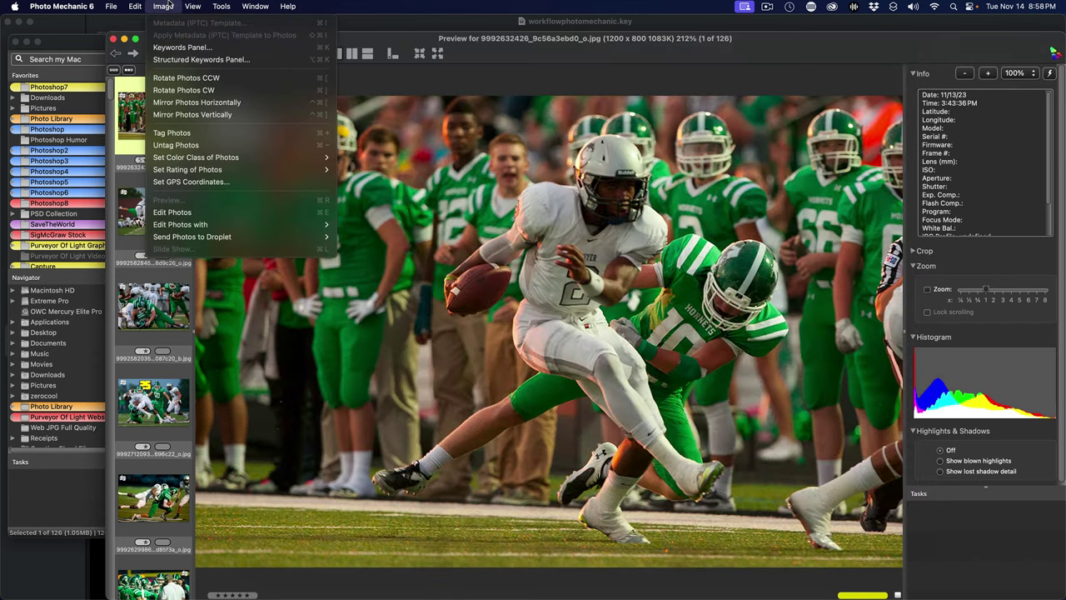
mouse_move(215, 6)
click(472, 50)
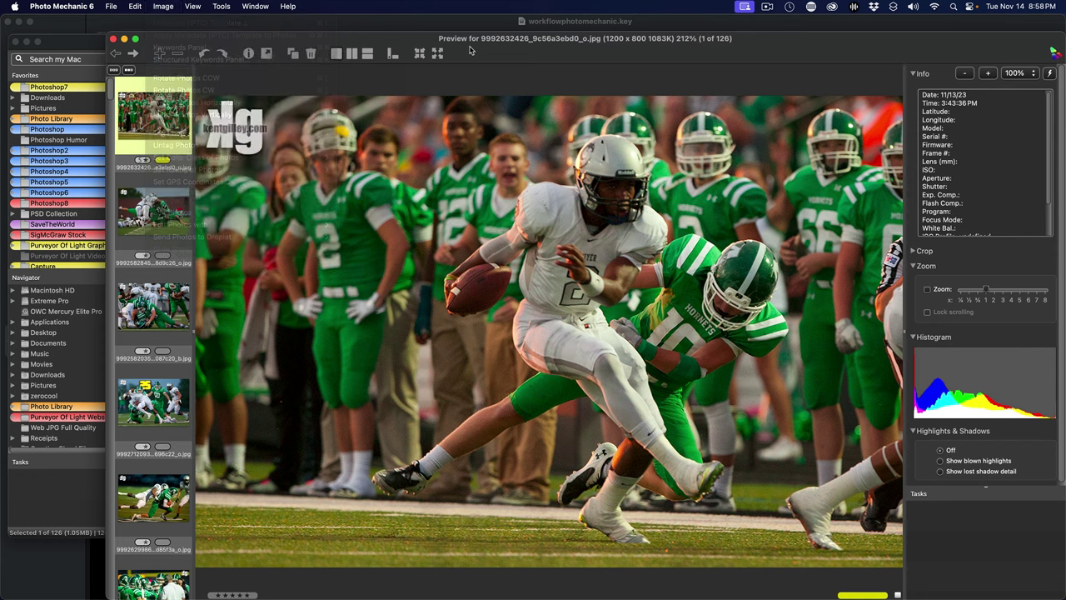
Step: Close the photo preview and bring up the Metadata (IPTC) Template from the Image menu
click(112, 39)
click(163, 5)
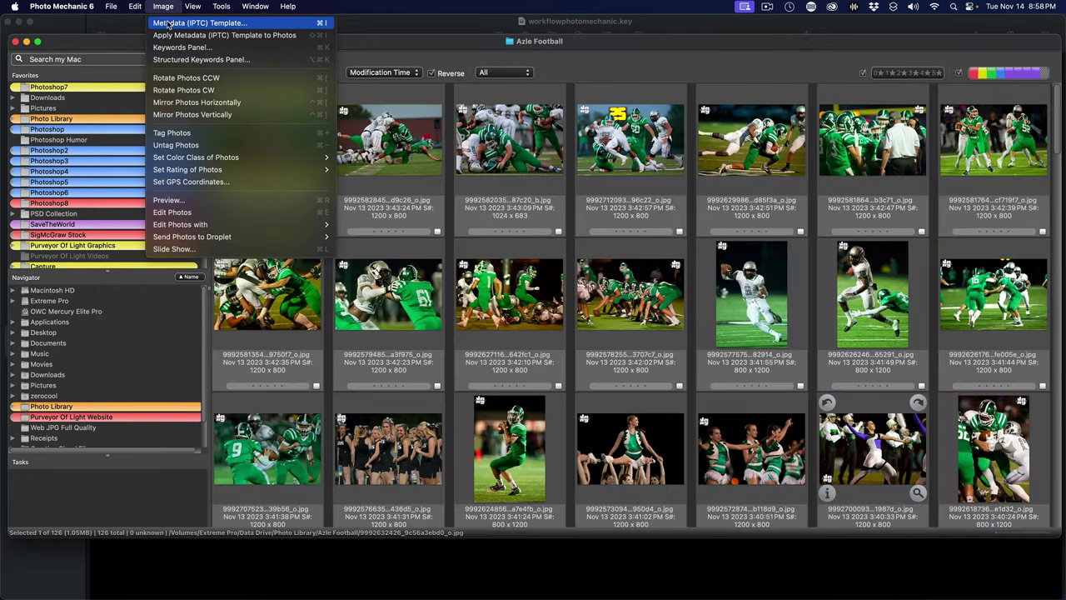
click(176, 22)
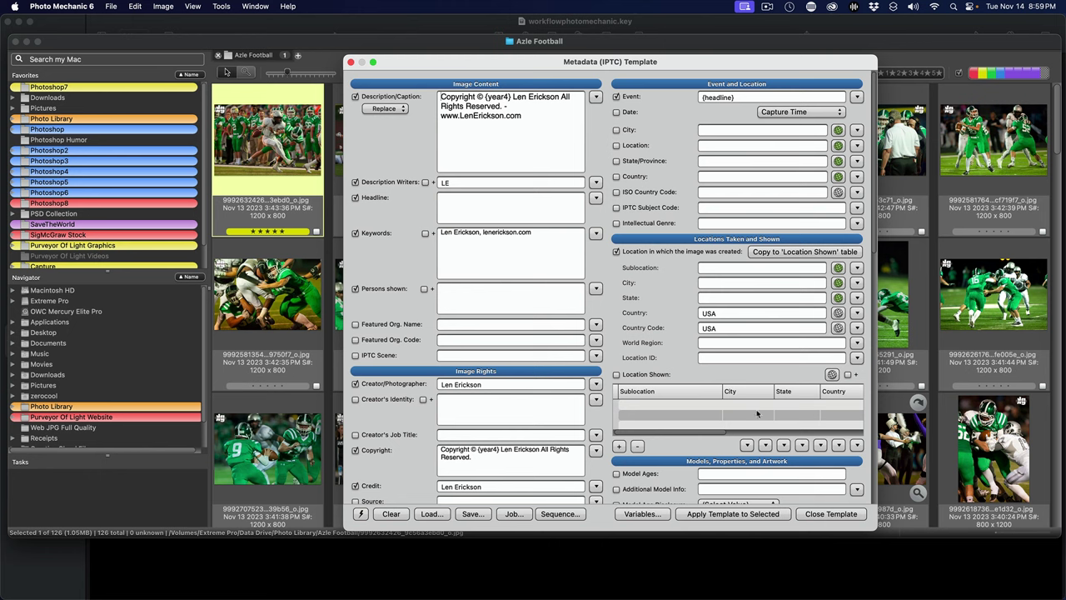
click(821, 514)
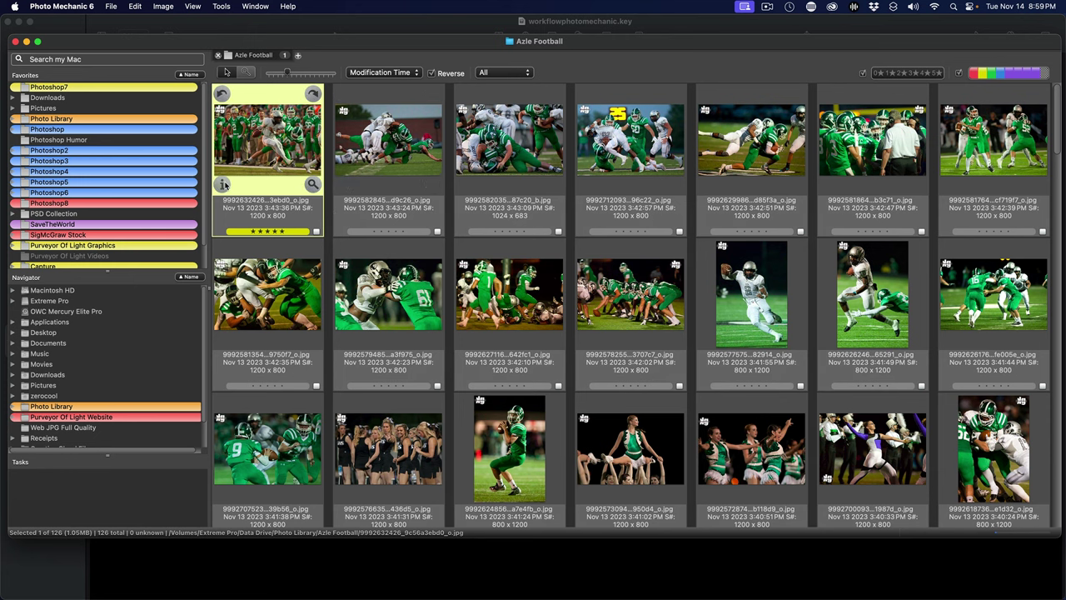
click(223, 184)
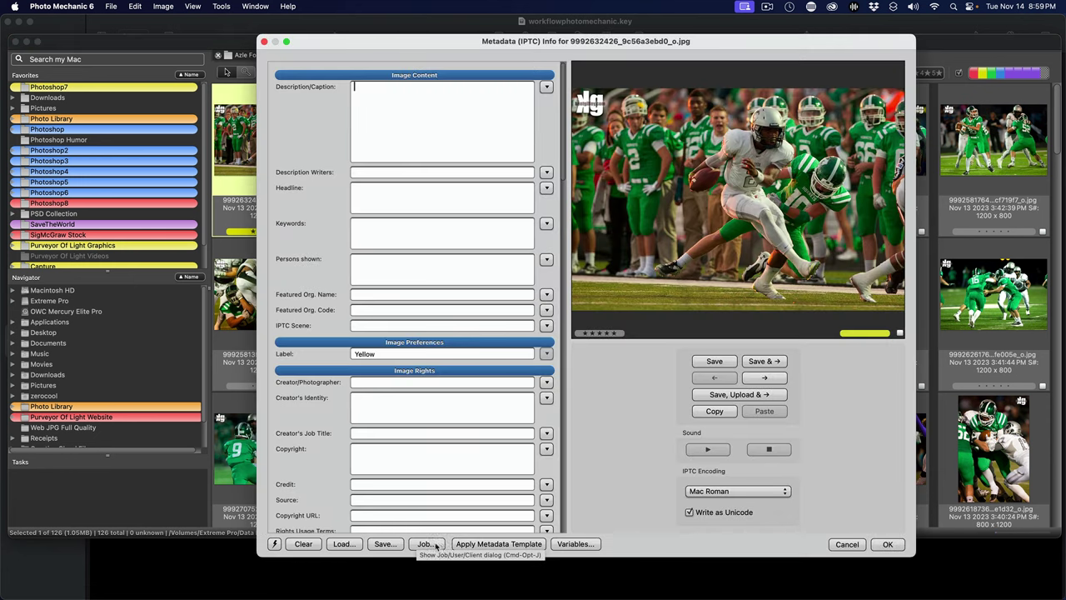
click(479, 543)
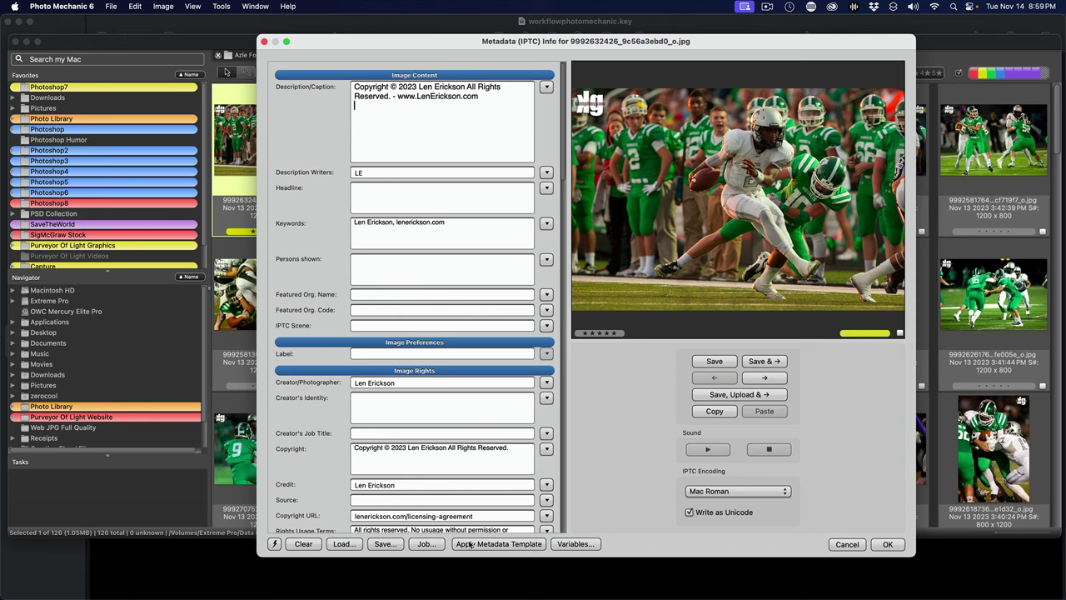
click(357, 187)
click(889, 544)
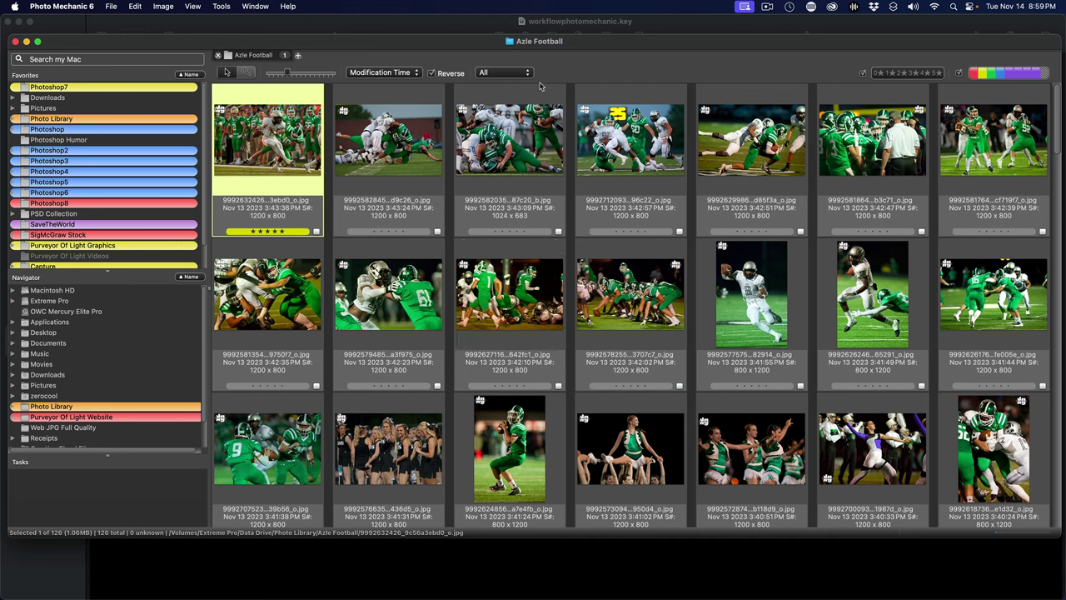
Step: Show Keynote's slide 2, 'Why Photo Mechanic?', then return to the Azle Football contact sheet
click(682, 27)
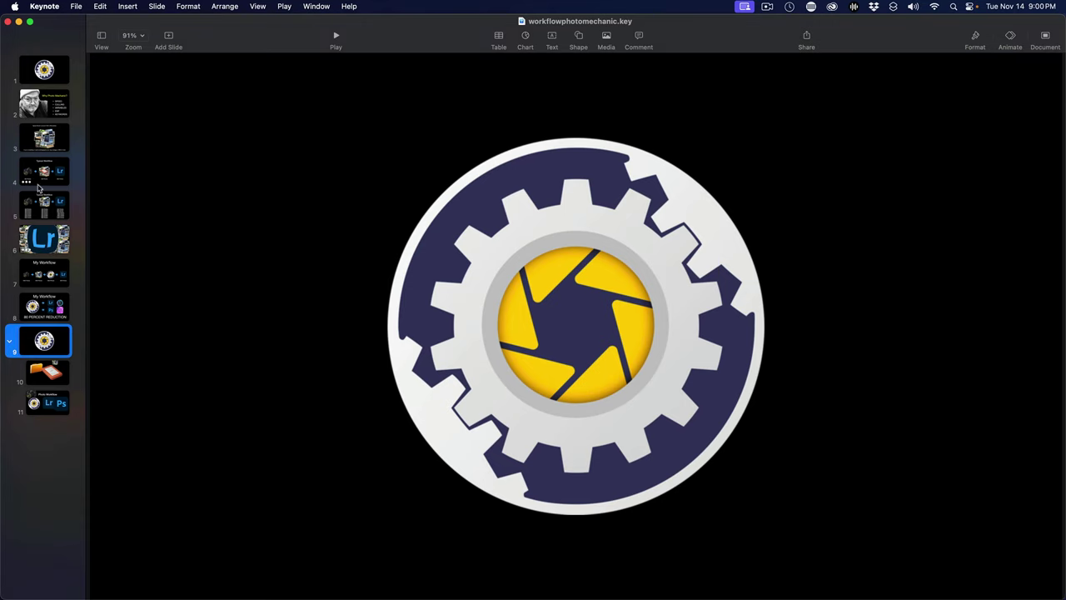
click(53, 111)
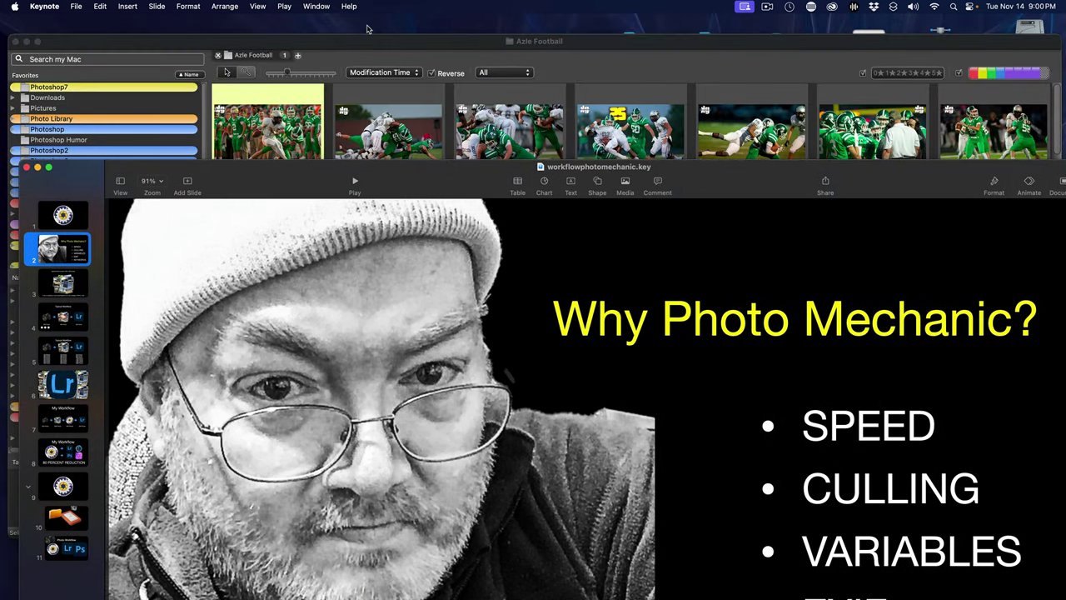
click(379, 41)
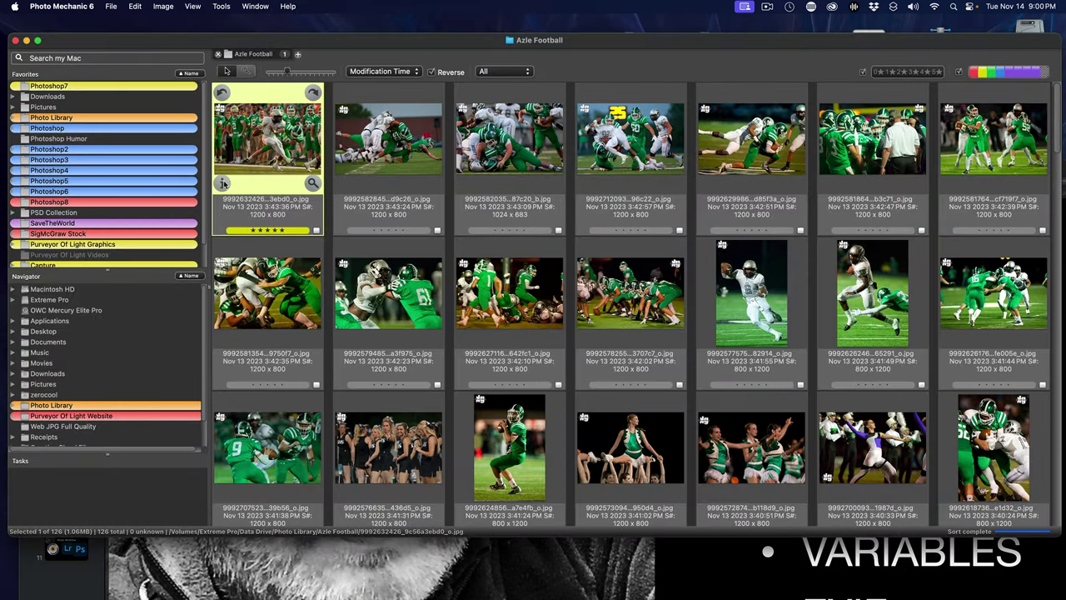
Step: Append ', football, white bug' to the first photo's IPTC Keywords
click(223, 184)
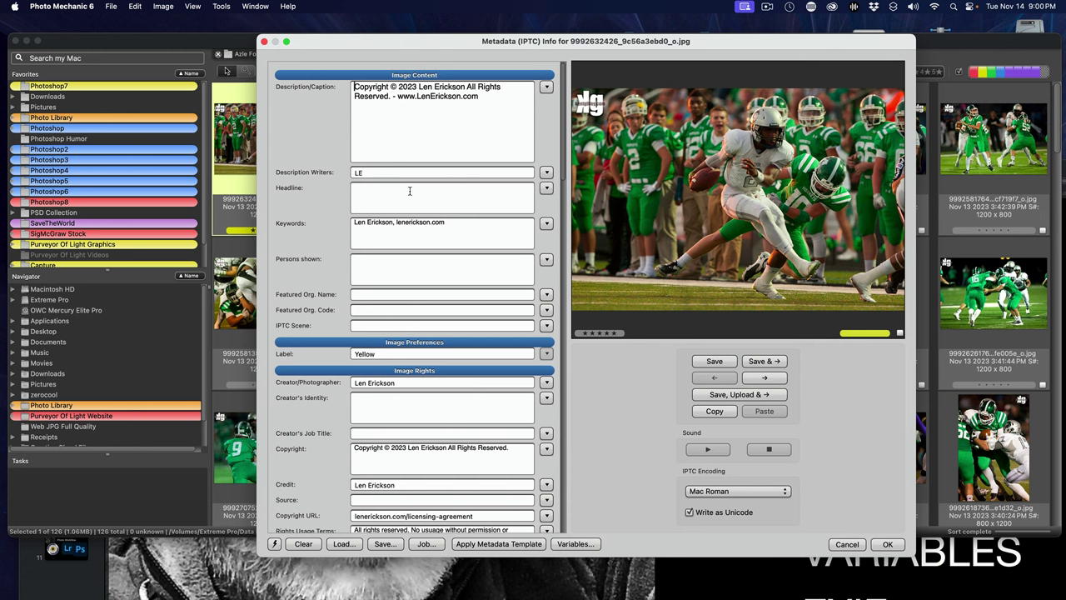
click(491, 223)
text(, football)
text(,)
text(white bug)
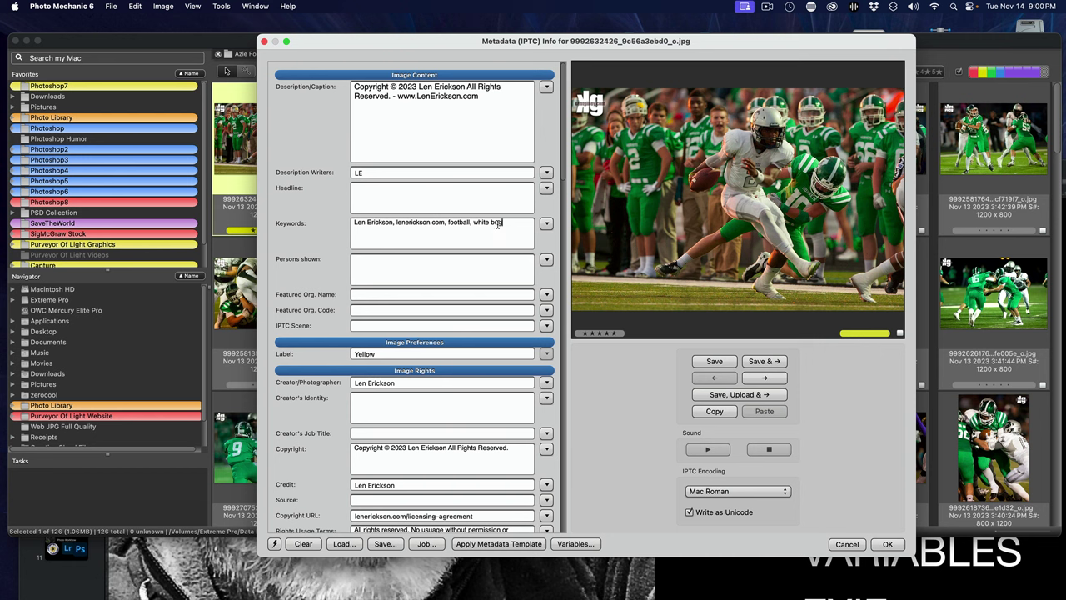
Step: Copy the keyword 'white bug' to the clipboard and save the metadata with OK
drag(500, 223, 473, 222)
right_click(479, 220)
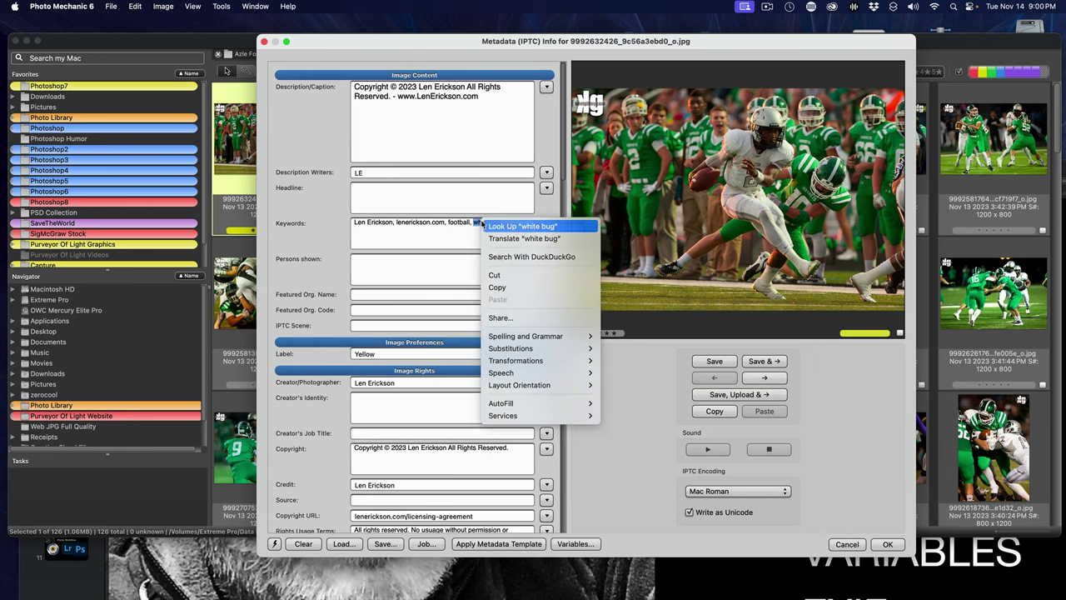
click(508, 288)
click(888, 544)
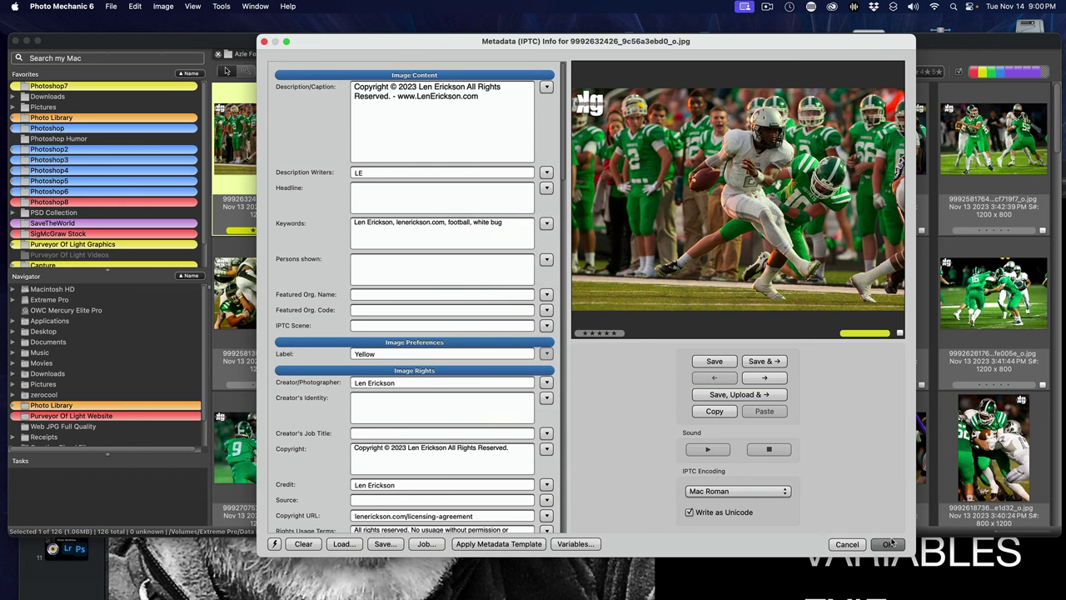
Step: Paste 'white bug' into the Search my Mac field and run the search
click(45, 58)
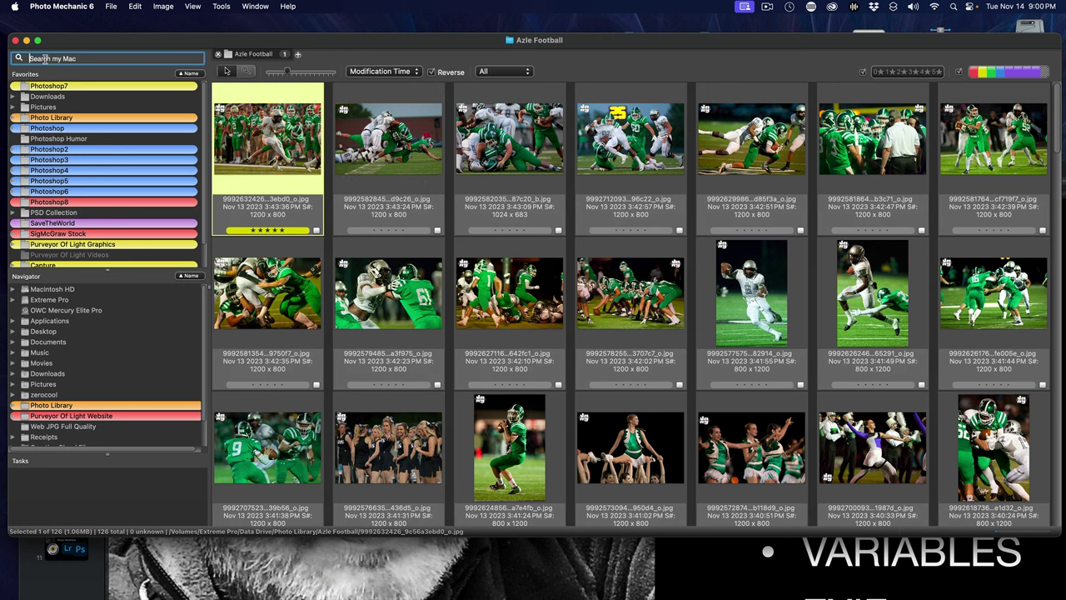
right_click(46, 58)
click(56, 90)
key(Return)
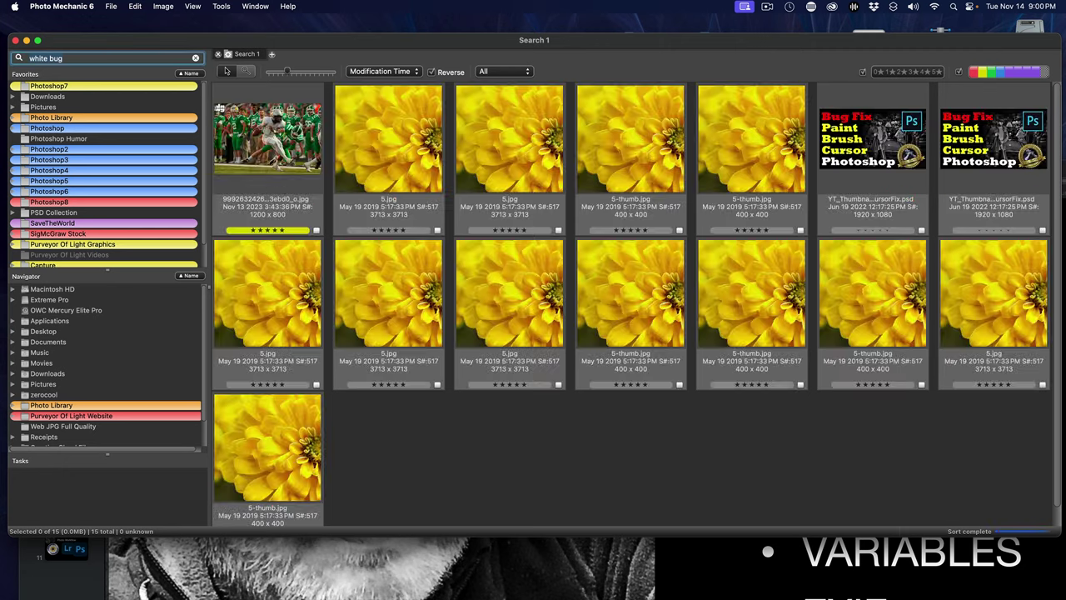
Step: Preview the football photo from the 15 results, then close the preview
click(236, 148)
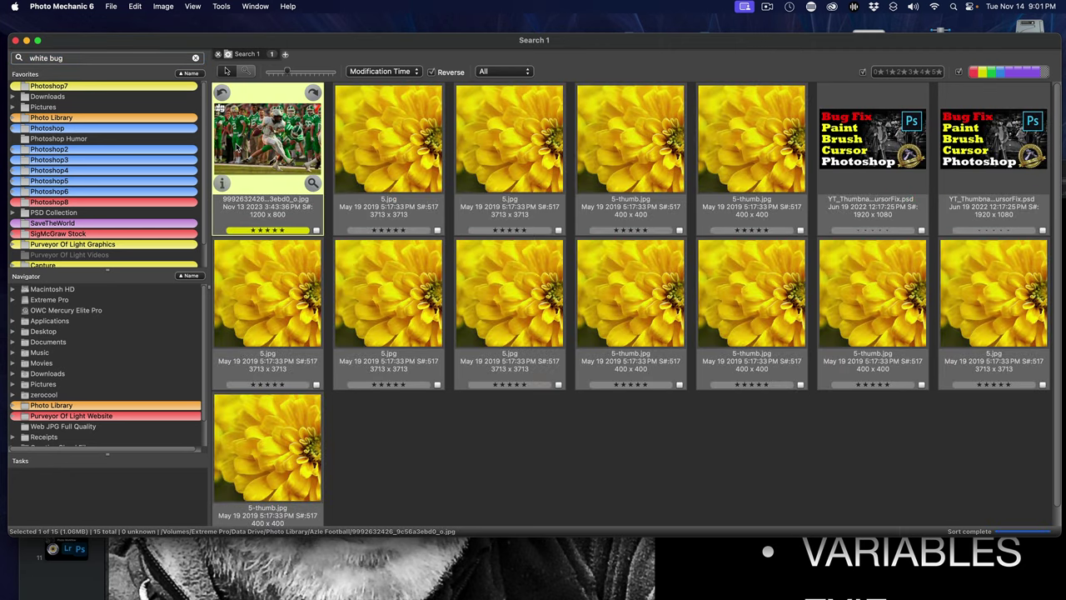
double_click(265, 147)
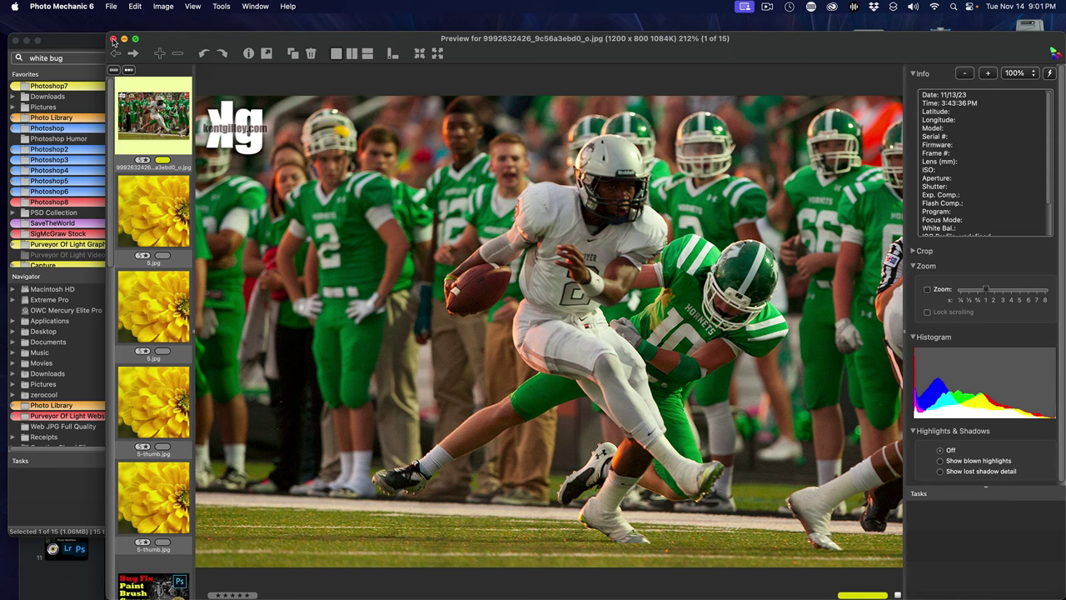
click(114, 39)
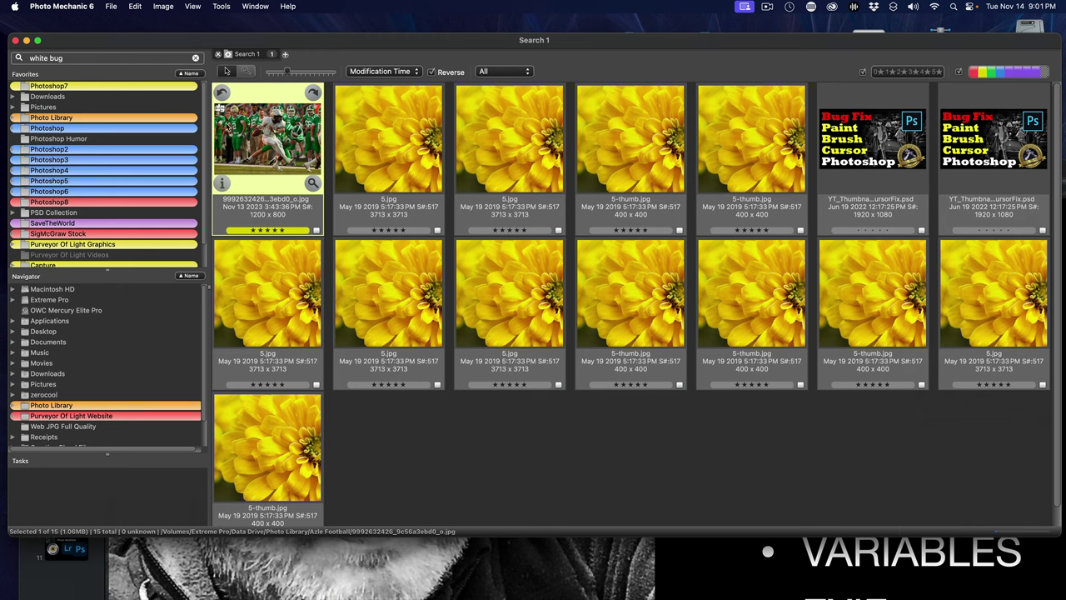
Step: Clear the 'white bug' term from the Search my Mac field, emptying the results grid
click(196, 58)
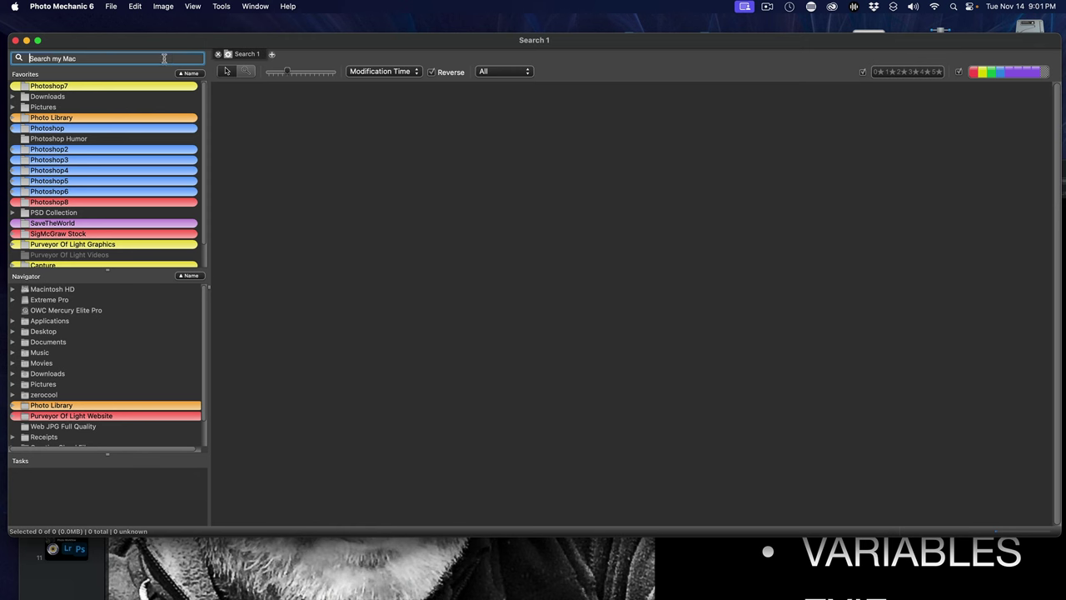
click(236, 172)
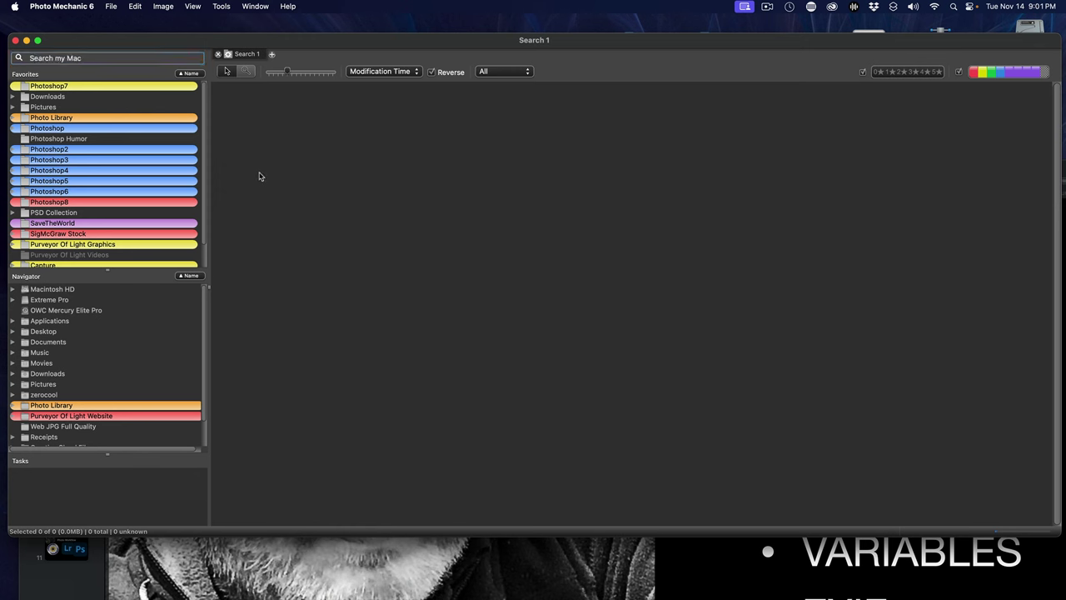
scroll(150, 151, down, 1)
scroll(151, 151, down, 1)
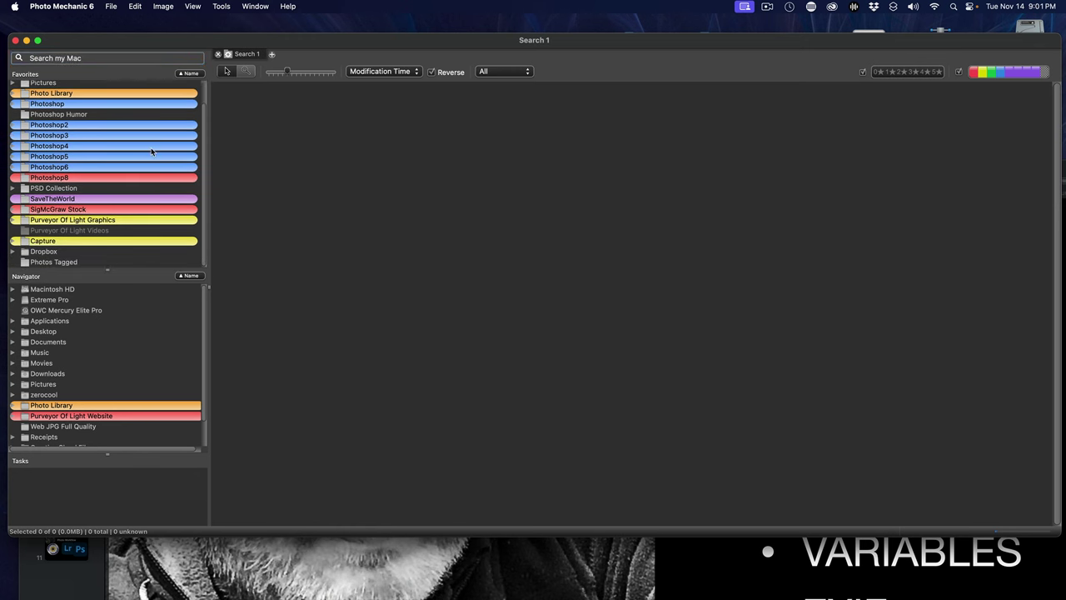
scroll(150, 152, up, 2)
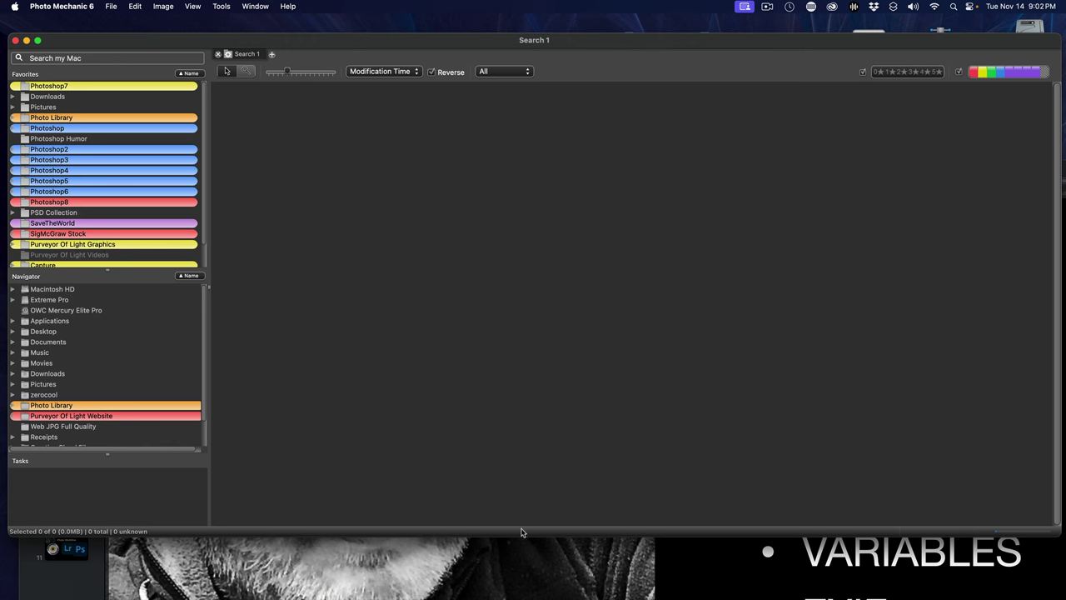
mouse_move(471, 587)
mouse_move(621, 592)
Step: Bring Keynote forward, zoom its window to fill the screen, and select slide 8, 'My Workflow'
click(625, 550)
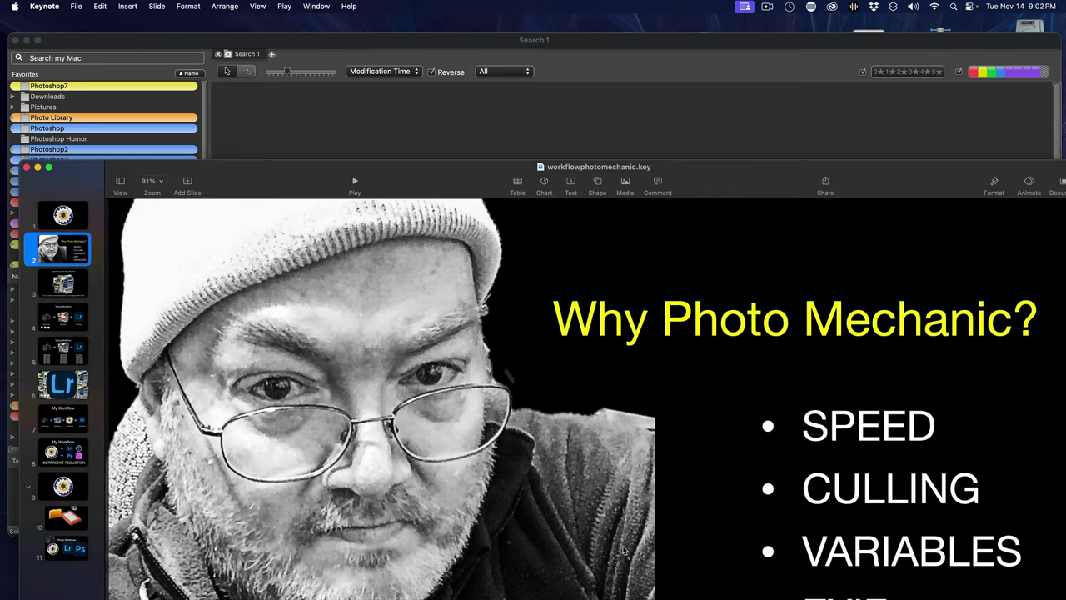
double_click(693, 188)
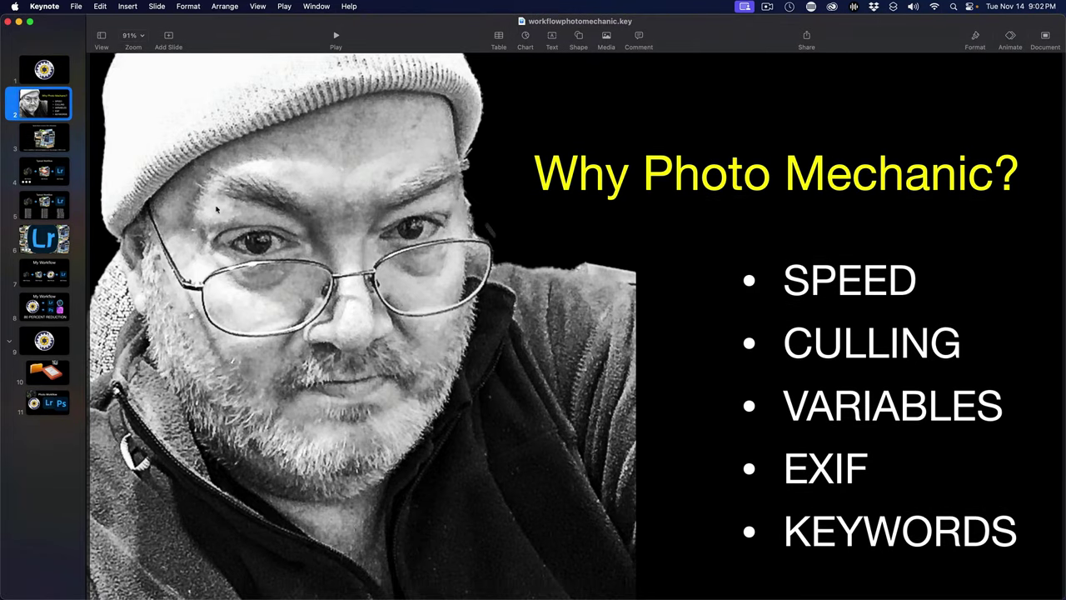
click(54, 310)
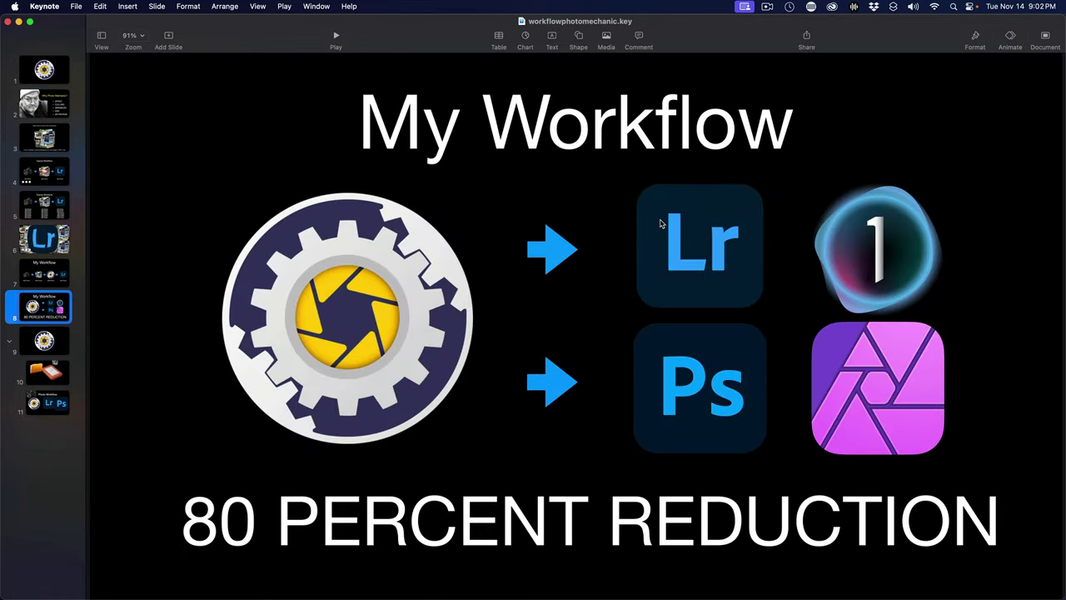